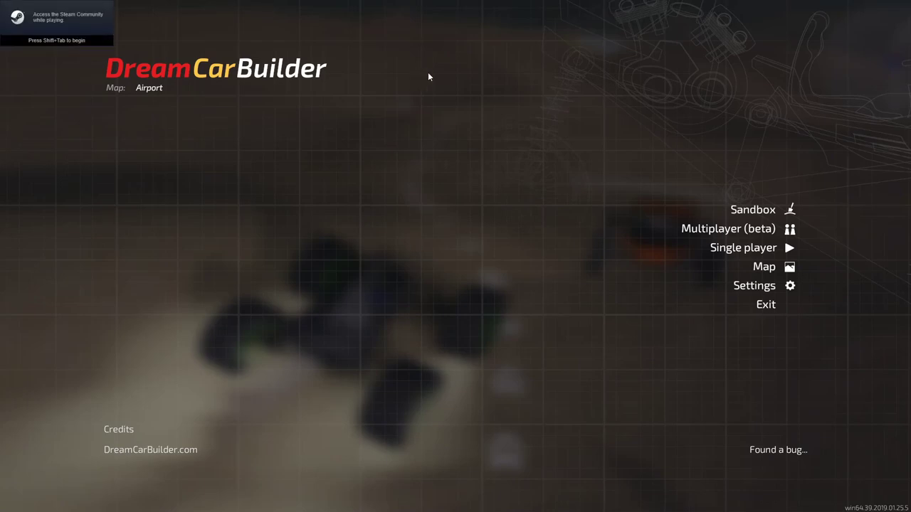
Enter the sandbox builder and clear the existing design down to the driver's seat
{"action": "left_click", "coordinate": [761, 216]}
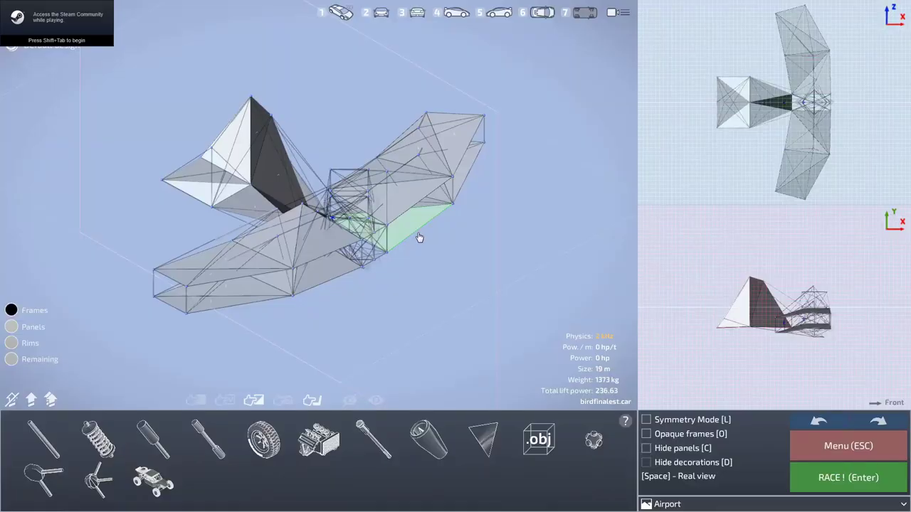
{"action": "left_click", "coordinate": [802, 449]}
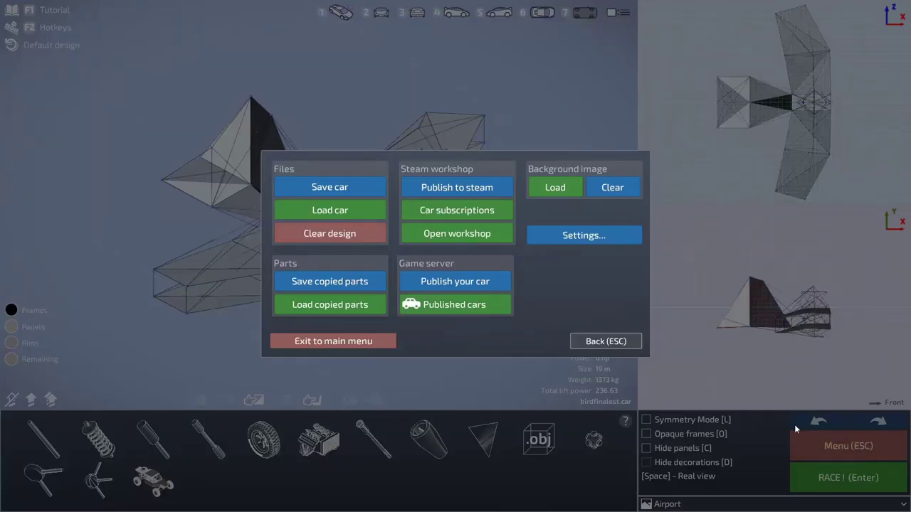
{"action": "left_click", "coordinate": [362, 234]}
{"action": "left_click_drag", "start_coordinate": [320, 264], "coordinate": [506, 254]}
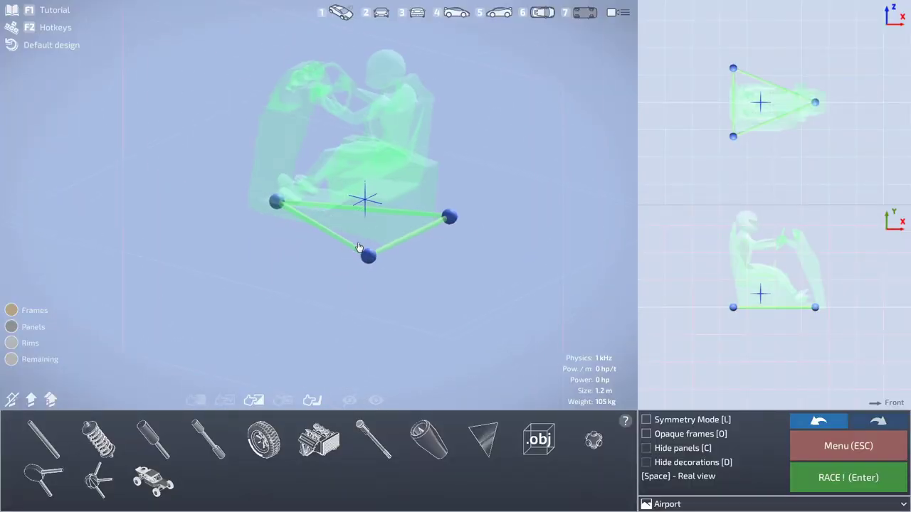
Add two parallel frames running backward from the seat's rear corners, making the car about 5 m long
{"action": "left_click", "coordinate": [32, 445]}
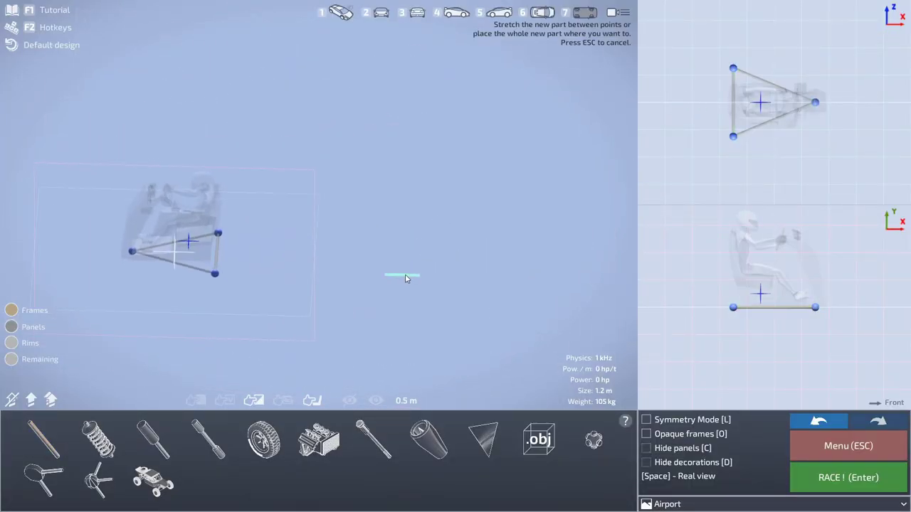
{"action": "left_click_drag", "start_coordinate": [214, 273], "coordinate": [480, 279]}
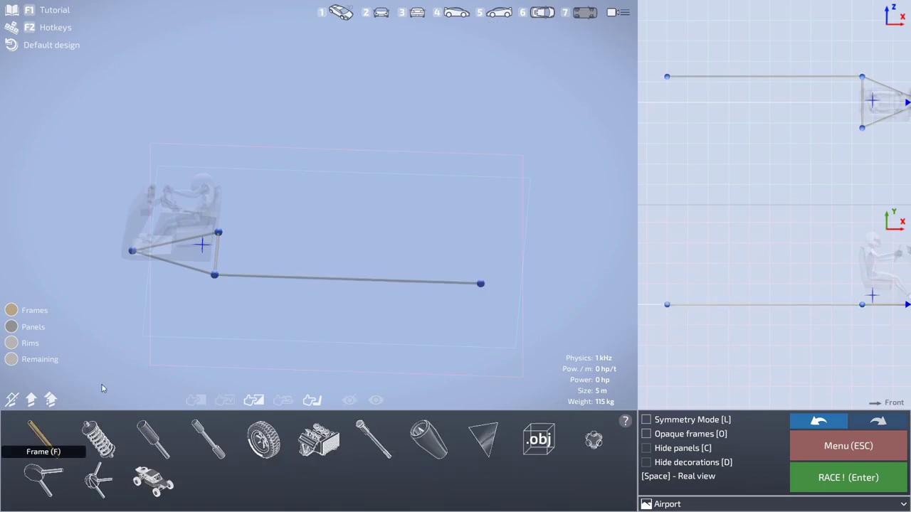
{"action": "left_click_drag", "start_coordinate": [218, 233], "coordinate": [484, 241]}
{"action": "left_click_drag", "start_coordinate": [242, 231], "coordinate": [425, 292]}
With symmetry mode on, raise a centred frame peak above the seat, brace it to the rear corners, and test the chassis
{"action": "left_click_drag", "start_coordinate": [200, 267], "coordinate": [193, 148]}
{"action": "left_click_drag", "start_coordinate": [193, 148], "coordinate": [239, 166]}
{"action": "scroll", "coordinate": [687, 311], "scroll_direction": "up", "scroll_amount": 3}
{"action": "left_click", "coordinate": [701, 218]}
{"action": "left_click_drag", "start_coordinate": [697, 214], "coordinate": [688, 220]}
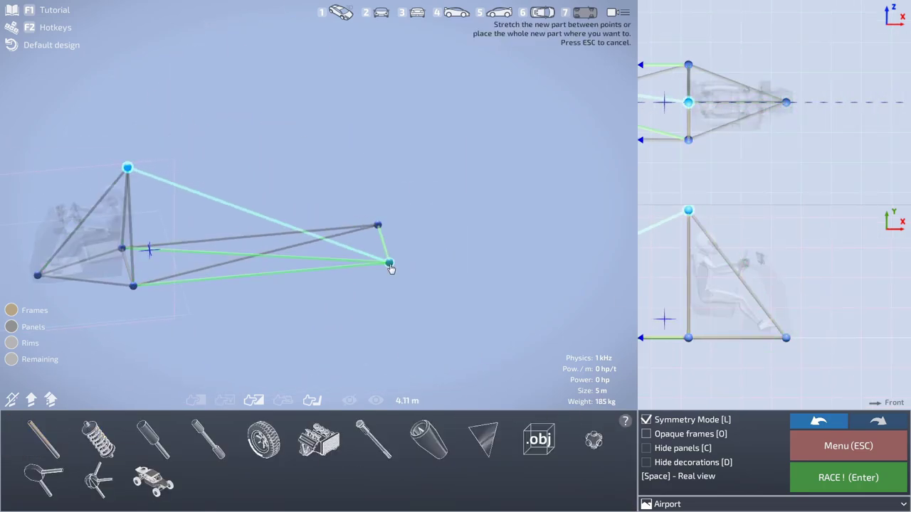
{"action": "left_click", "coordinate": [390, 267]}
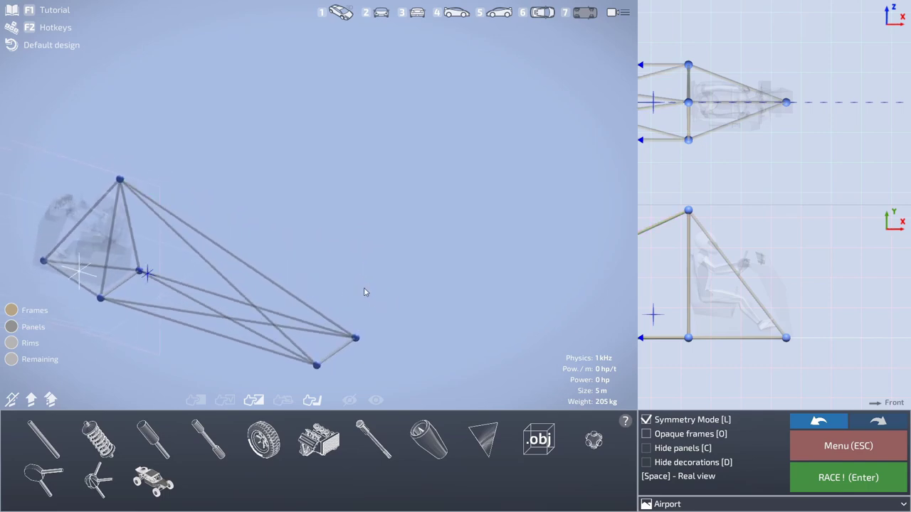
{"action": "left_click", "coordinate": [843, 481]}
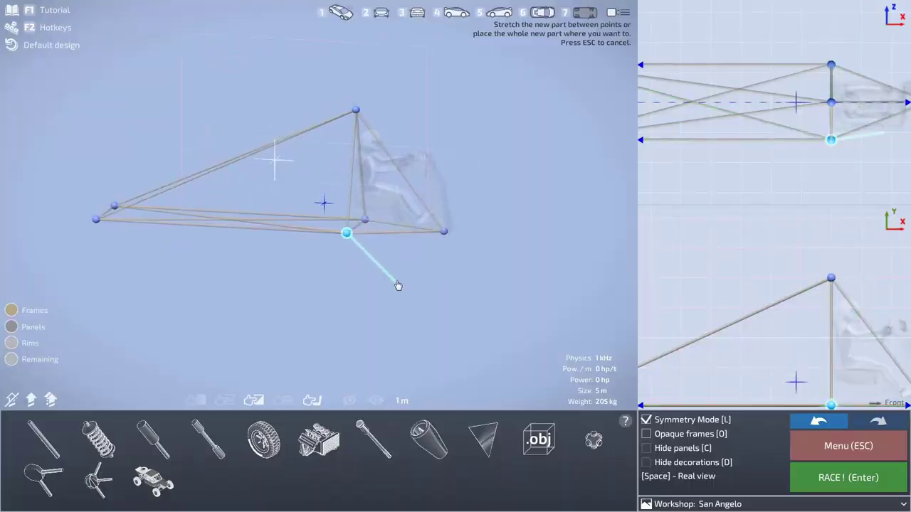
Add mirrored 1 m frame arms sloping forward and down from the seat's rear corners, and mount a wheel on each end
{"action": "left_click", "coordinate": [398, 285]}
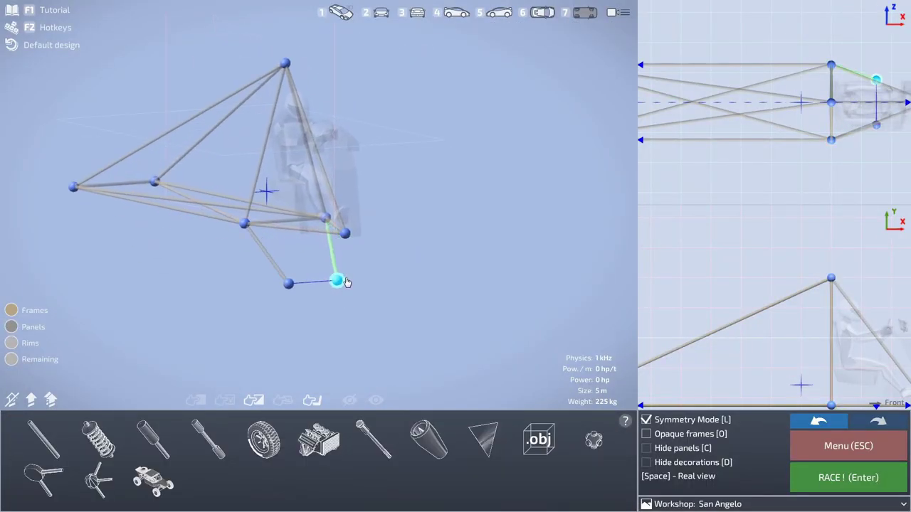
{"action": "left_click", "coordinate": [347, 283]}
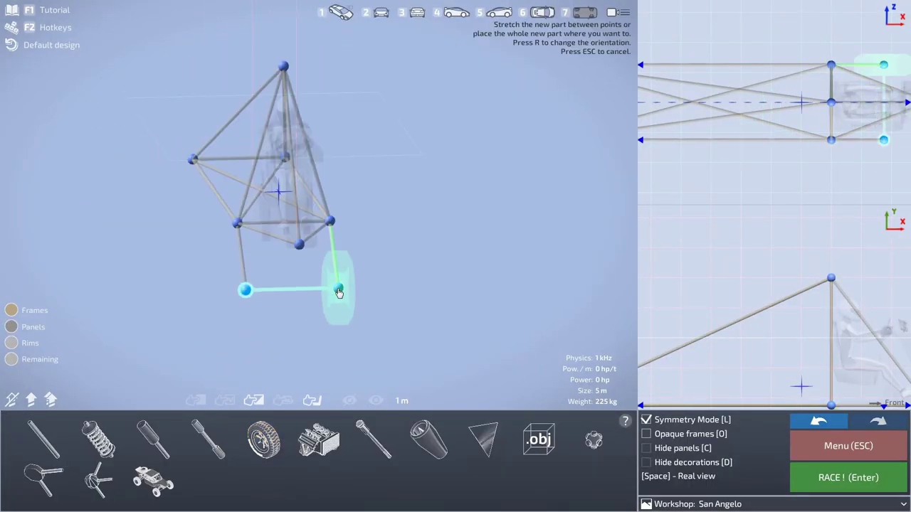
{"action": "left_click", "coordinate": [339, 292]}
{"action": "left_click_drag", "start_coordinate": [358, 326], "coordinate": [429, 315]}
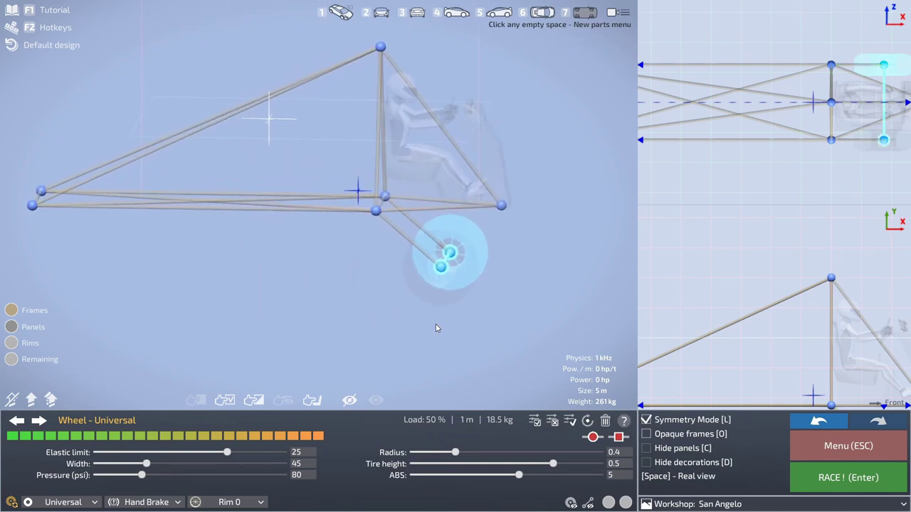
{"action": "key", "text": "Return"}
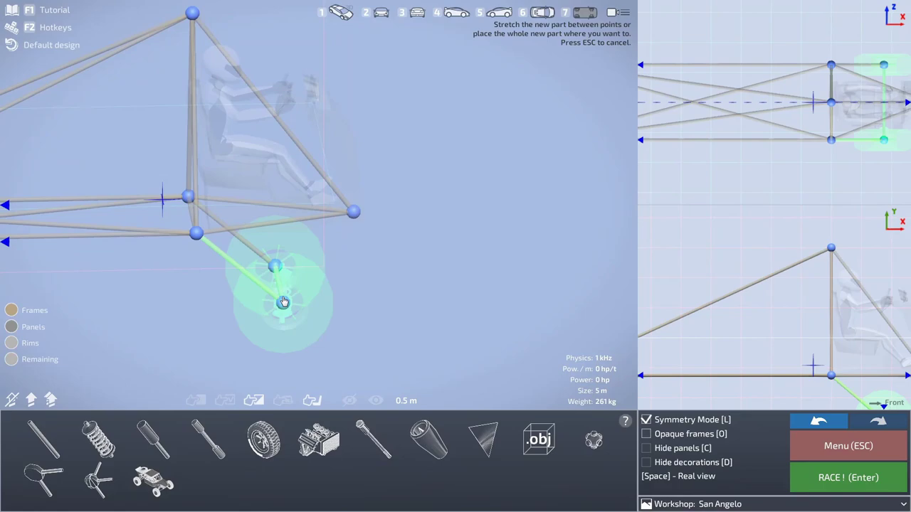
Stand a shock absorber on each front wheel hub and connect both shock tops to the frame peak
{"action": "left_click_drag", "start_coordinate": [284, 302], "coordinate": [278, 257]}
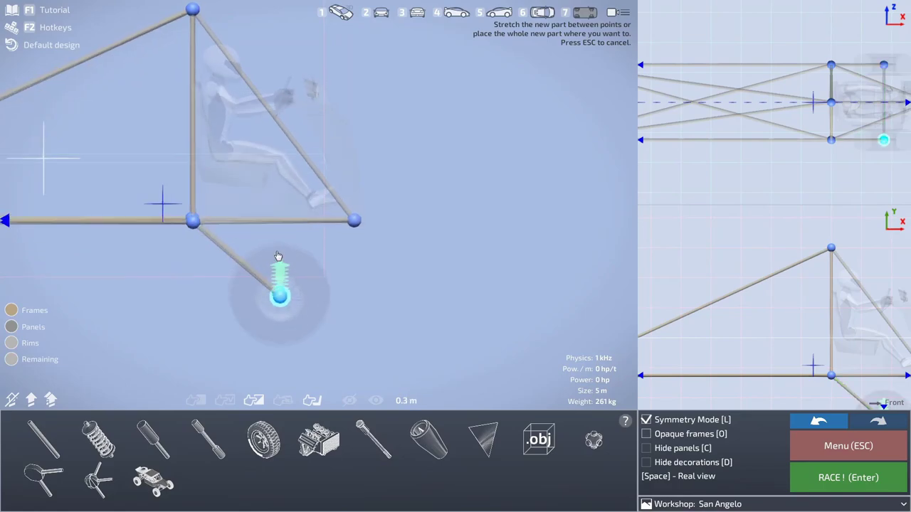
{"action": "left_click", "coordinate": [226, 123]}
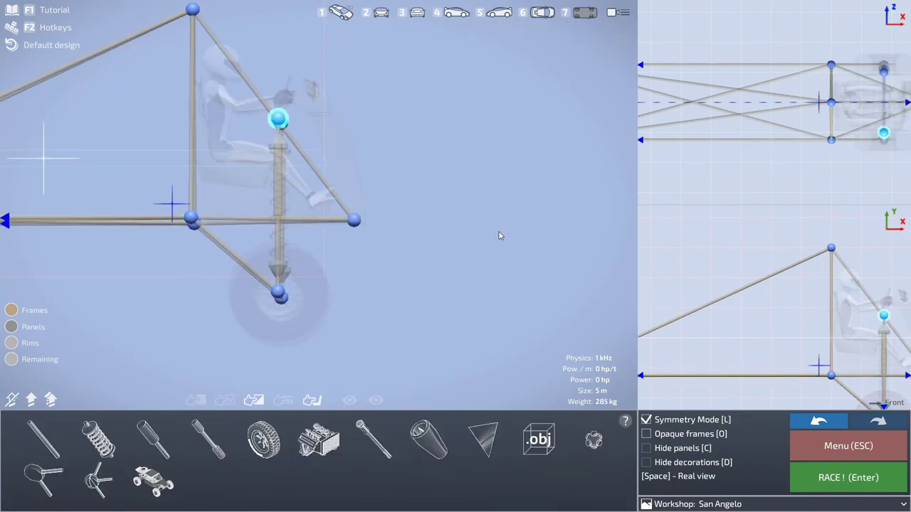
{"action": "left_click_drag", "start_coordinate": [501, 236], "coordinate": [481, 249]}
{"action": "left_click", "coordinate": [254, 145]}
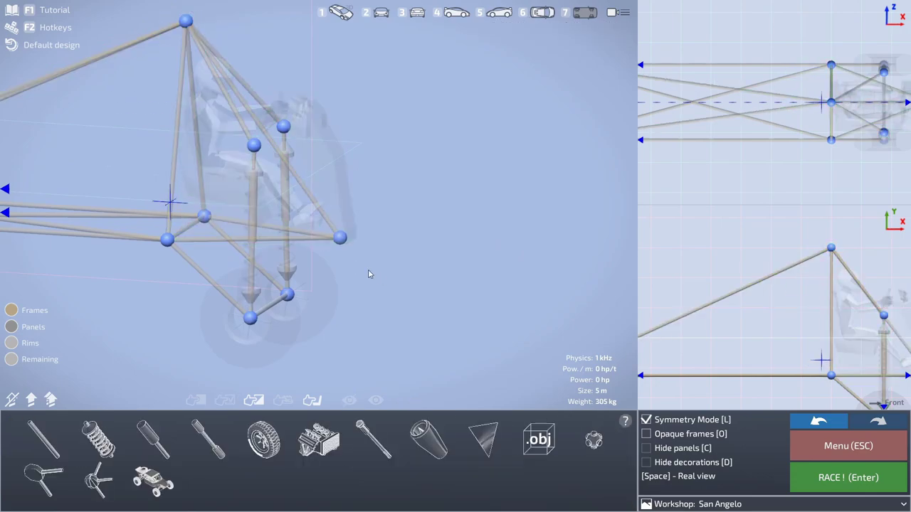
Attach a level rod about 1.9 m long to each shock top, running backward behind the seat
{"action": "left_click_drag", "start_coordinate": [395, 314], "coordinate": [335, 307]}
{"action": "key", "text": "f"}
{"action": "left_click_drag", "start_coordinate": [74, 268], "coordinate": [163, 247]}
{"action": "left_click_drag", "start_coordinate": [246, 248], "coordinate": [306, 241]}
{"action": "left_click", "coordinate": [305, 241]}
{"action": "left_click", "coordinate": [96, 203]}
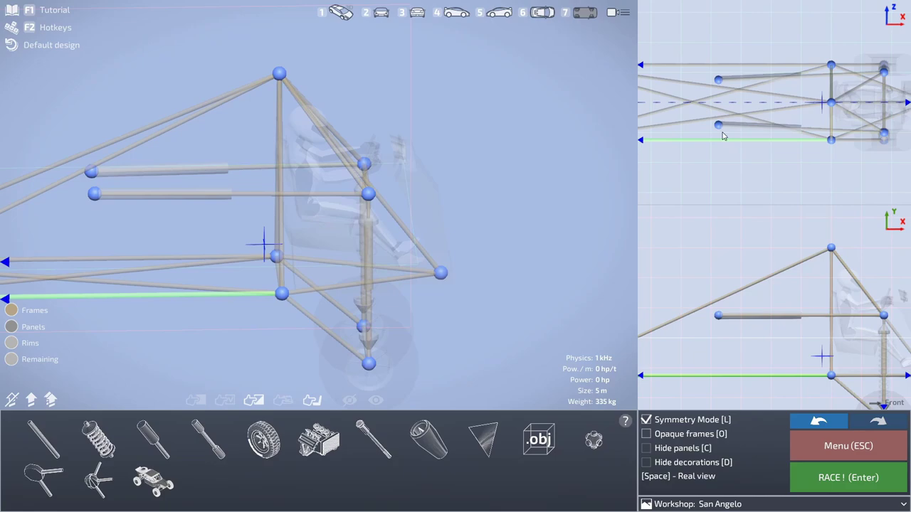
Tie the rear ends of both rods with frames to the seat's rear corners, the frame peak and each other
{"action": "left_click", "coordinate": [44, 439]}
{"action": "left_click", "coordinate": [325, 292]}
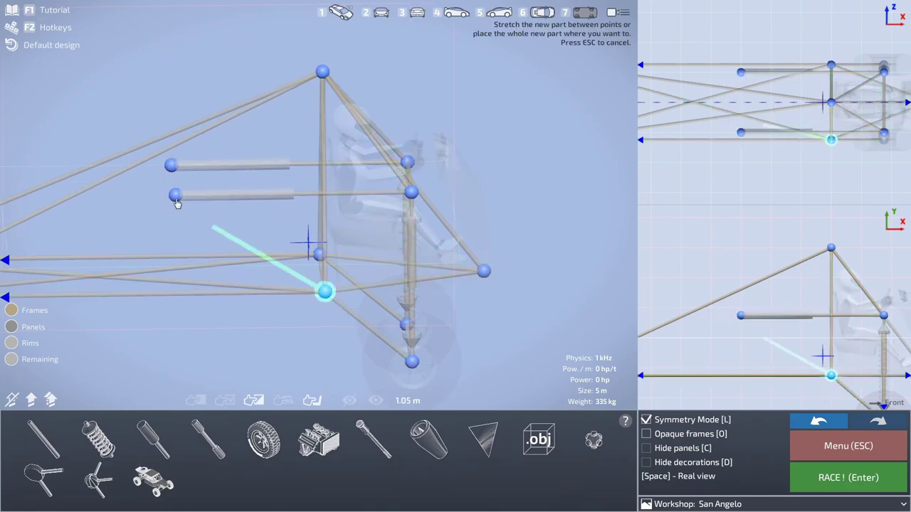
{"action": "left_click", "coordinate": [176, 197]}
{"action": "left_click", "coordinate": [226, 171]}
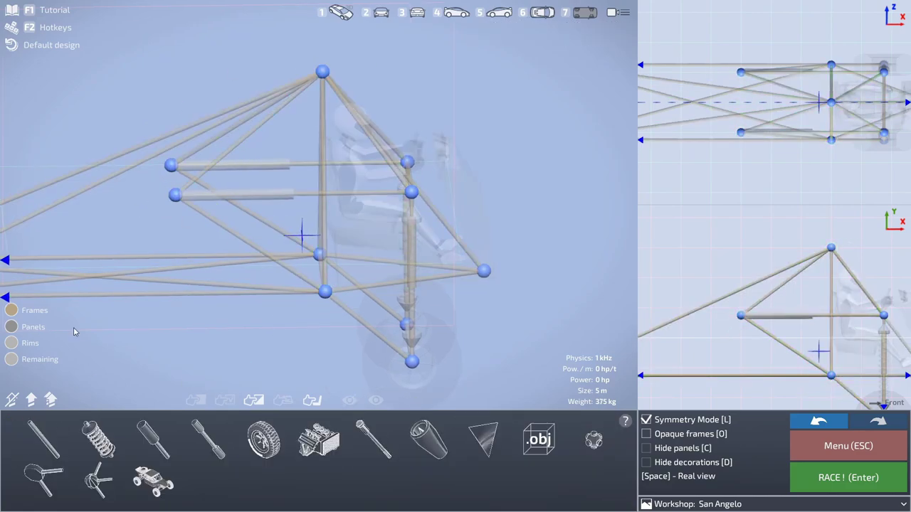
{"action": "left_click", "coordinate": [173, 167]}
{"action": "left_click", "coordinate": [175, 196]}
Set the rods' extension control to None and their compression control to P, and test the car
{"action": "scroll", "coordinate": [209, 295], "scroll_direction": "down", "scroll_amount": 3}
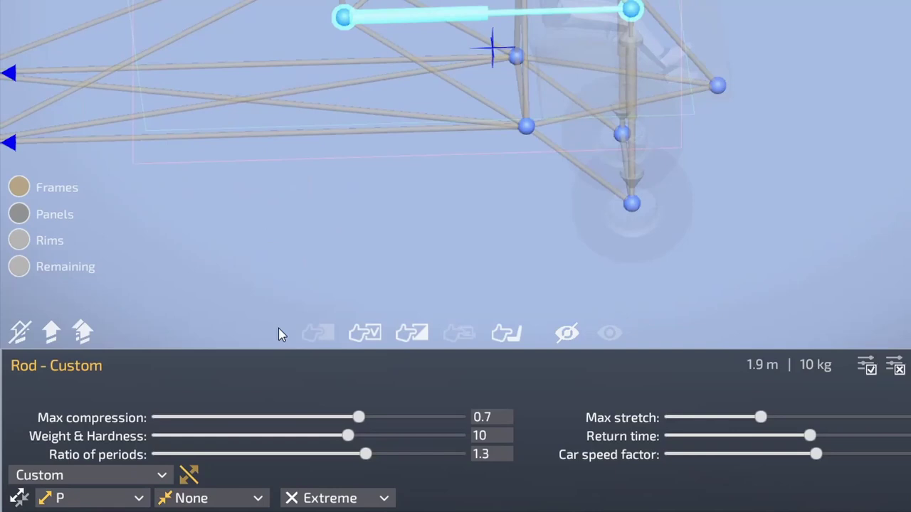
{"action": "left_click", "coordinate": [136, 498]}
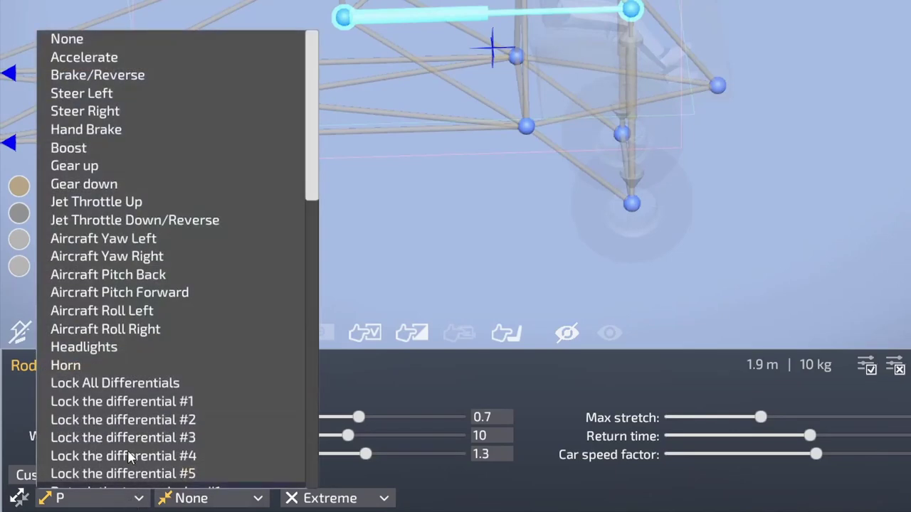
{"action": "left_click", "coordinate": [110, 43]}
{"action": "left_click", "coordinate": [227, 498]}
{"action": "scroll", "coordinate": [237, 311], "scroll_direction": "down", "scroll_amount": 10}
{"action": "left_click", "coordinate": [192, 302]}
{"action": "left_click", "coordinate": [815, 477]}
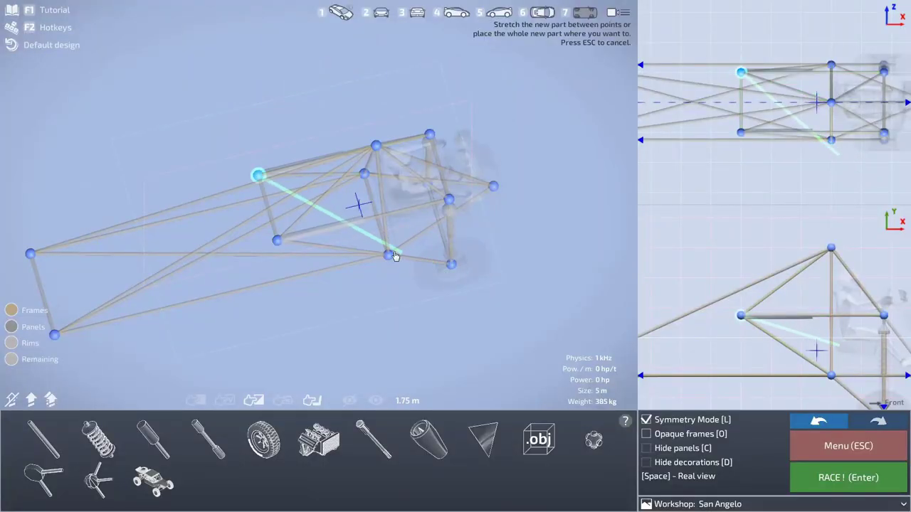
Brace the rod end diagonally to the opposite lower seat corner and lower the rod's maximum compression
{"action": "left_click_drag", "start_coordinate": [396, 255], "coordinate": [389, 255]}
{"action": "left_click_drag", "start_coordinate": [396, 340], "coordinate": [358, 287]}
{"action": "left_click", "coordinate": [98, 439]}
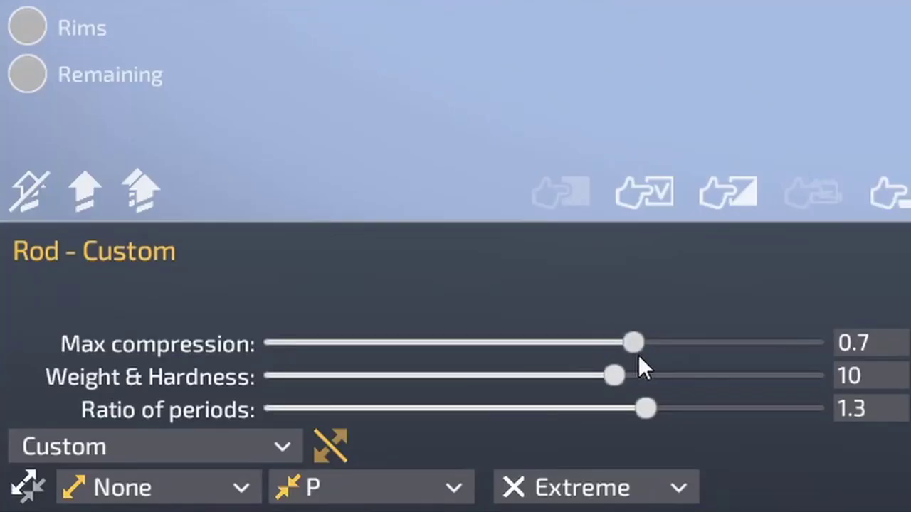
{"action": "left_click_drag", "start_coordinate": [221, 454], "coordinate": [179, 454]}
{"action": "key", "text": "Return"}
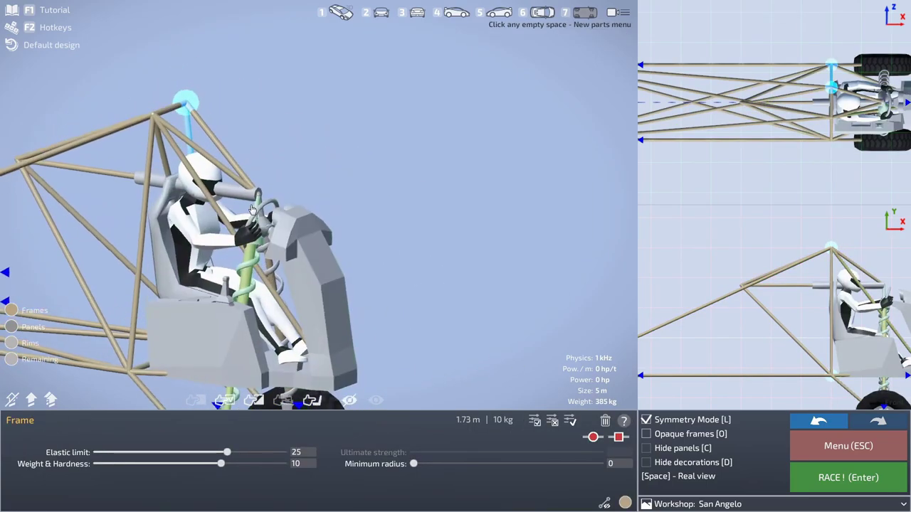
Test the front suspension with the central rod's rear anchor point at different heights
{"action": "key", "text": "Return"}
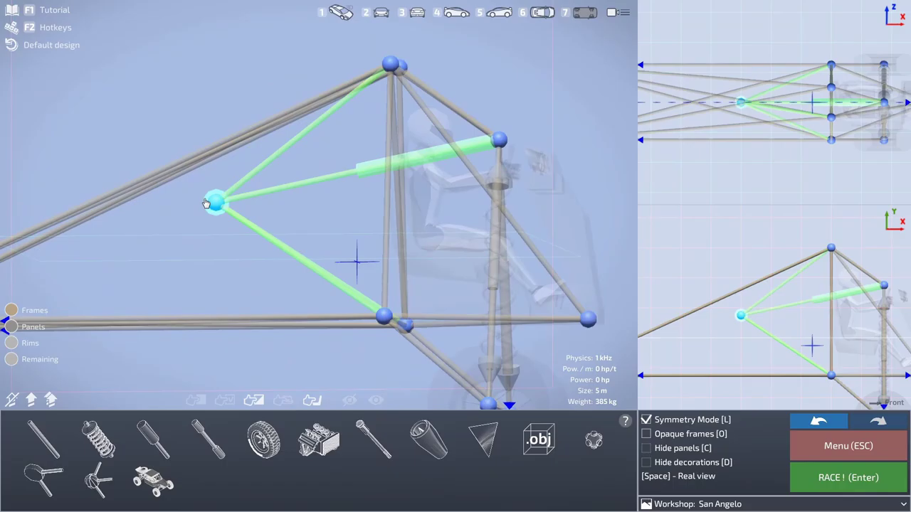
{"action": "key", "text": "Return"}
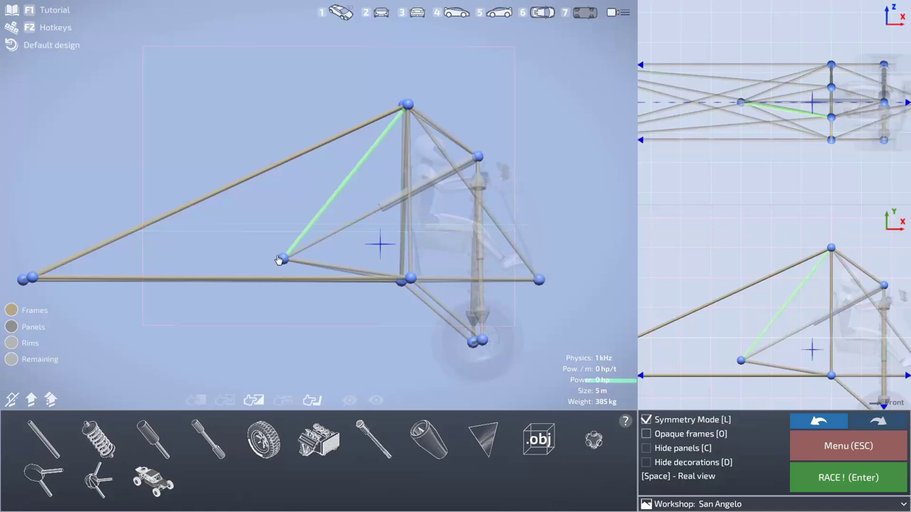
{"action": "key", "text": "Return"}
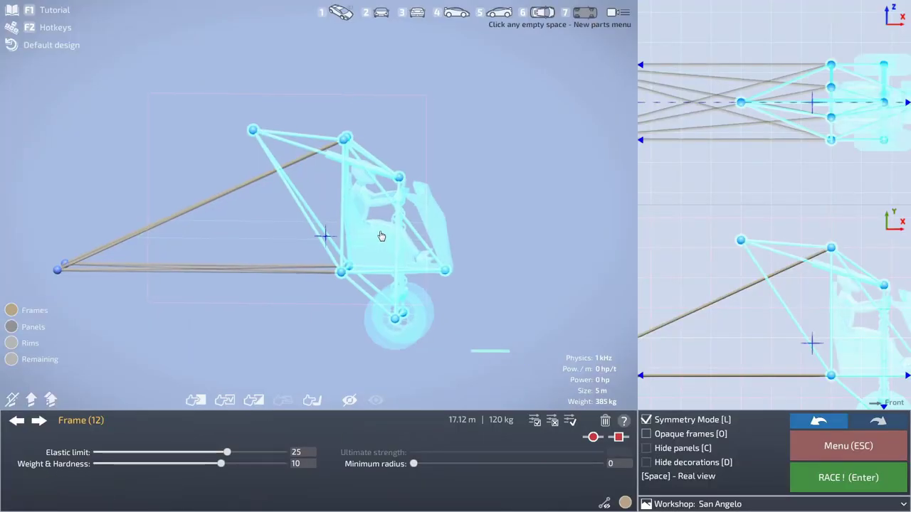
Copy the front frame, shock, rod and wheel assembly to the back of the car, aligned with the rear corners
{"action": "left_click_drag", "start_coordinate": [403, 184], "coordinate": [541, 192]}
{"action": "left_click_drag", "start_coordinate": [483, 211], "coordinate": [106, 209]}
{"action": "left_click_drag", "start_coordinate": [747, 329], "coordinate": [903, 316]}
{"action": "left_click_drag", "start_coordinate": [707, 50], "coordinate": [706, 73]}
{"action": "left_click_drag", "start_coordinate": [231, 305], "coordinate": [238, 302]}
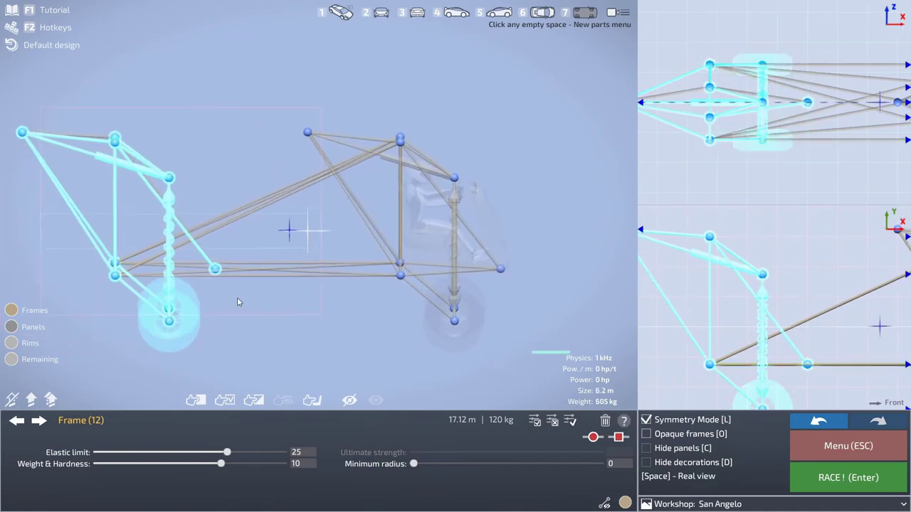
{"action": "left_click", "coordinate": [235, 321]}
{"action": "left_click_drag", "start_coordinate": [291, 238], "coordinate": [282, 224]}
Join the front and rear assemblies with long upper frames and brace a lower rear corner diagonally to the opposite wheel hub
{"action": "left_click", "coordinate": [43, 440]}
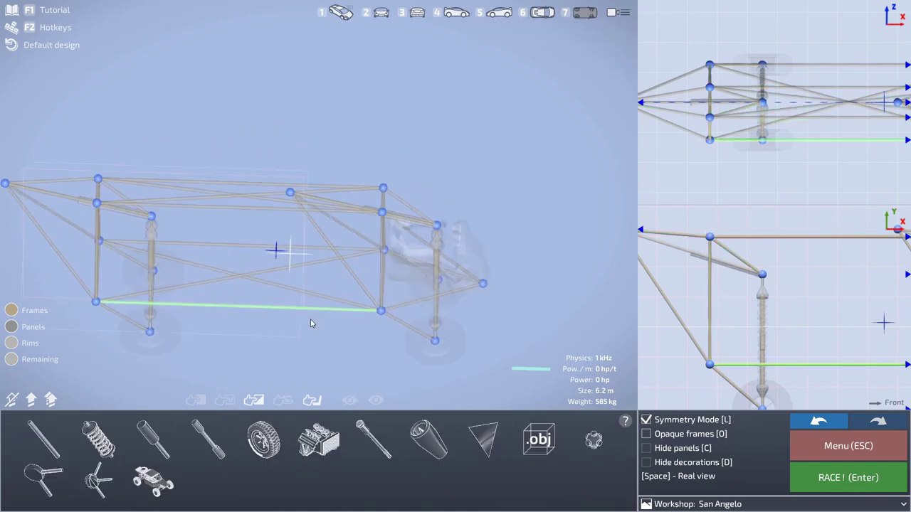
{"action": "key", "text": "Return"}
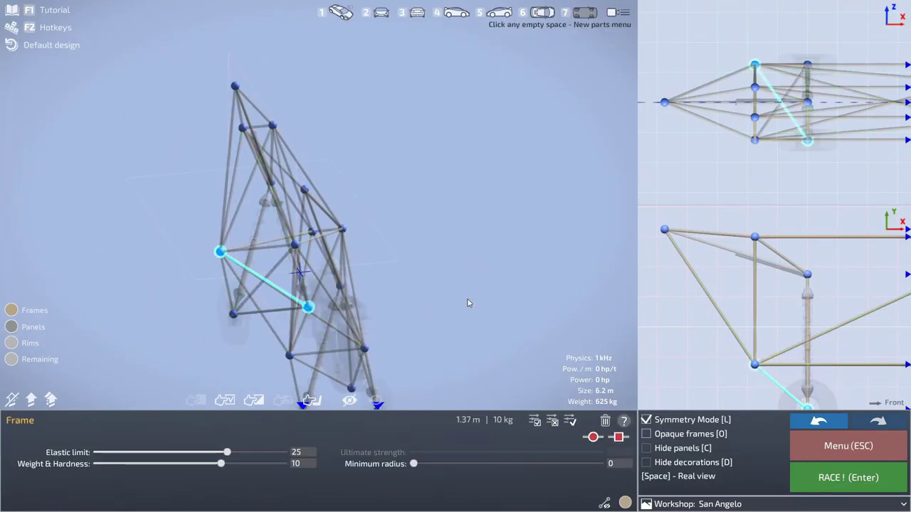
{"action": "left_click", "coordinate": [468, 303]}
Test the four-wheeled chassis on the map and check how both suspensions behave
{"action": "key", "text": "Return"}
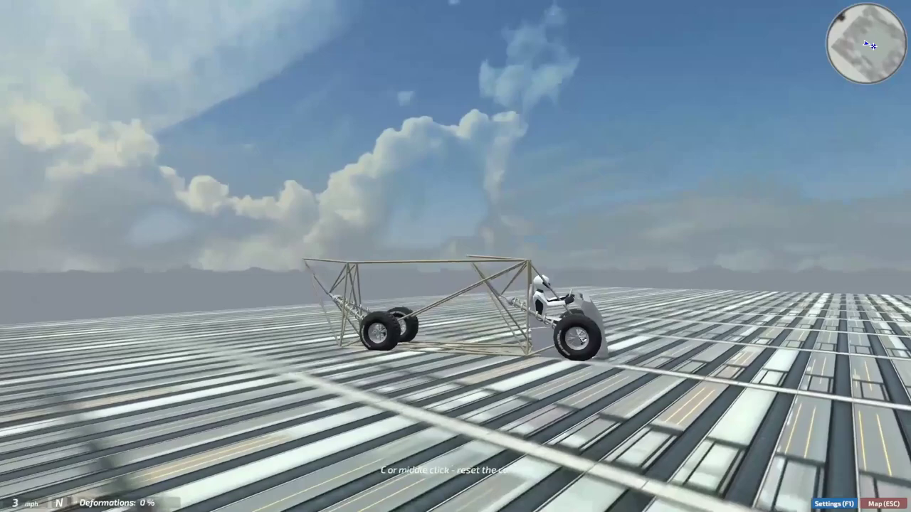
{"action": "key", "text": "w"}
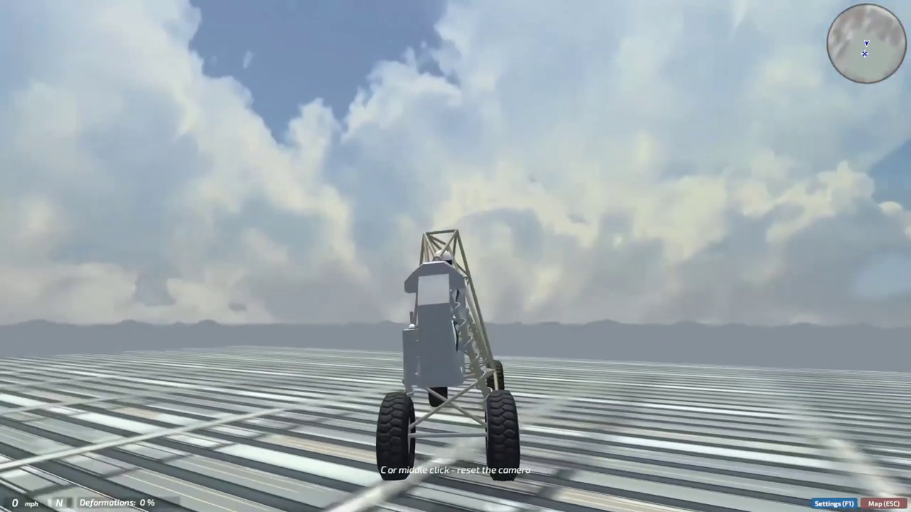
{"action": "key", "text": "Return"}
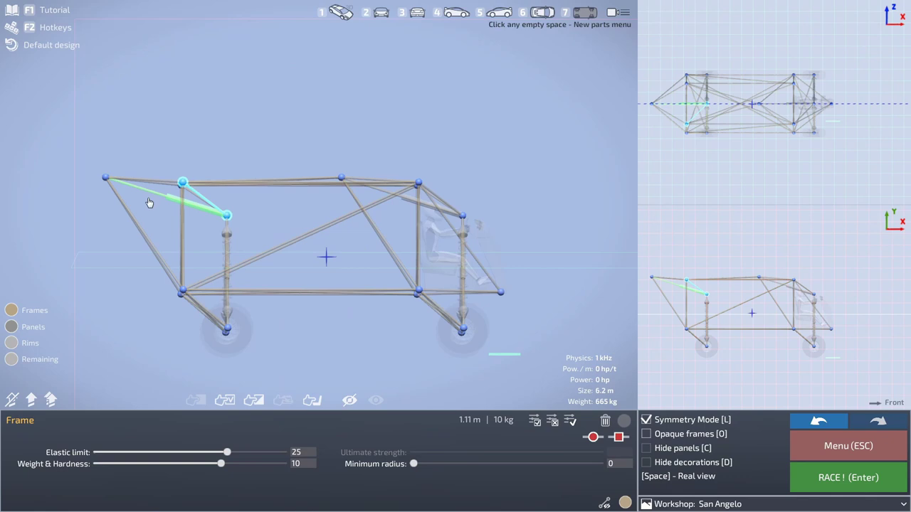
{"action": "left_click", "coordinate": [812, 486]}
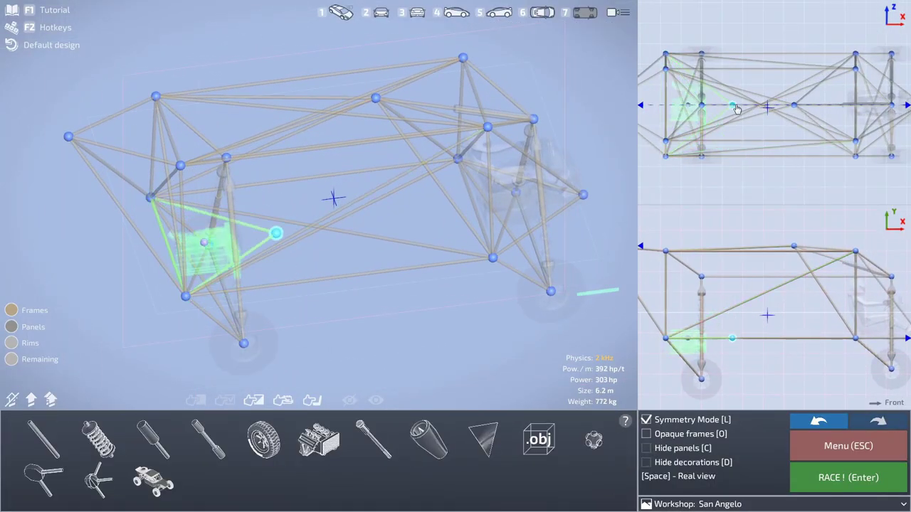
Shift the engine's free mounting point forward on the centreline and connect it to the upper centre node with a frame
{"action": "left_click", "coordinate": [293, 231]}
{"action": "left_click_drag", "start_coordinate": [329, 292], "coordinate": [298, 285]}
{"action": "left_click", "coordinate": [43, 440]}
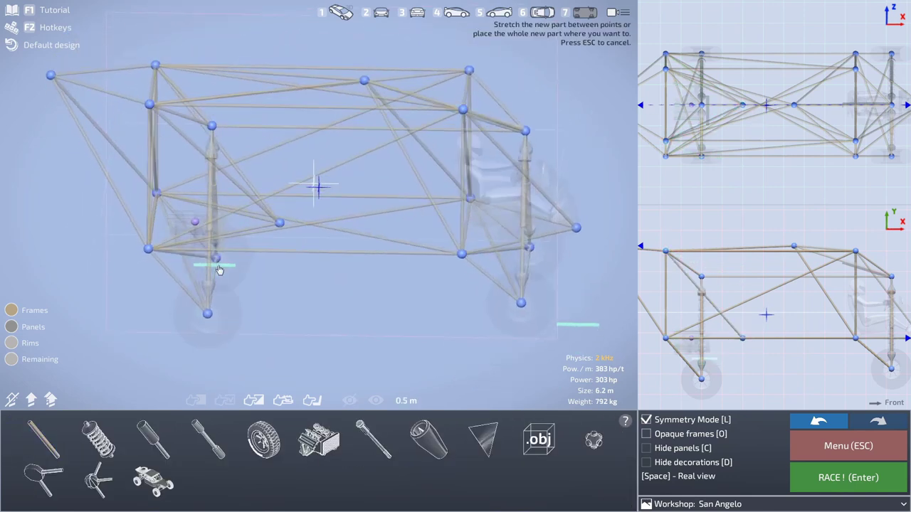
{"action": "left_click", "coordinate": [364, 76]}
{"action": "left_click", "coordinate": [279, 224]}
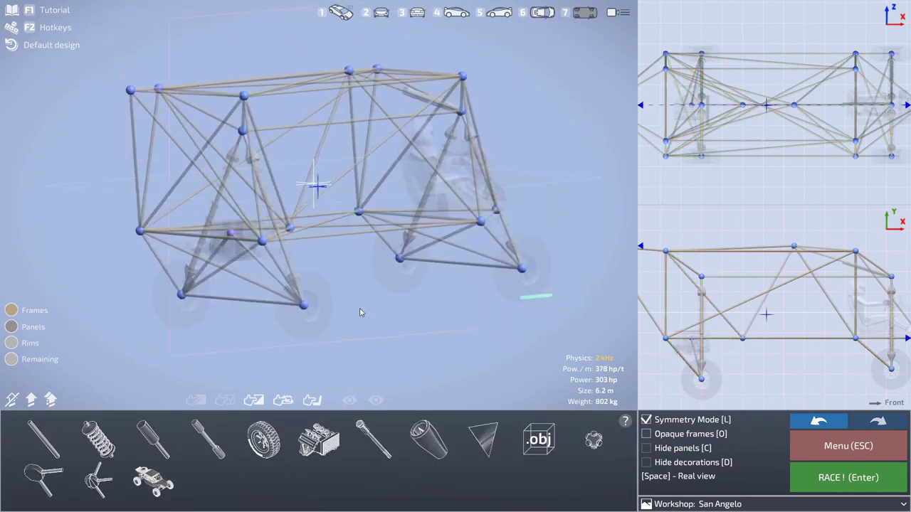
Test-drive the braced chassis through the city streets, checking acceleration, steering and suspension with the relocated engine
{"action": "key", "text": "Return"}
{"action": "key", "text": "w"}
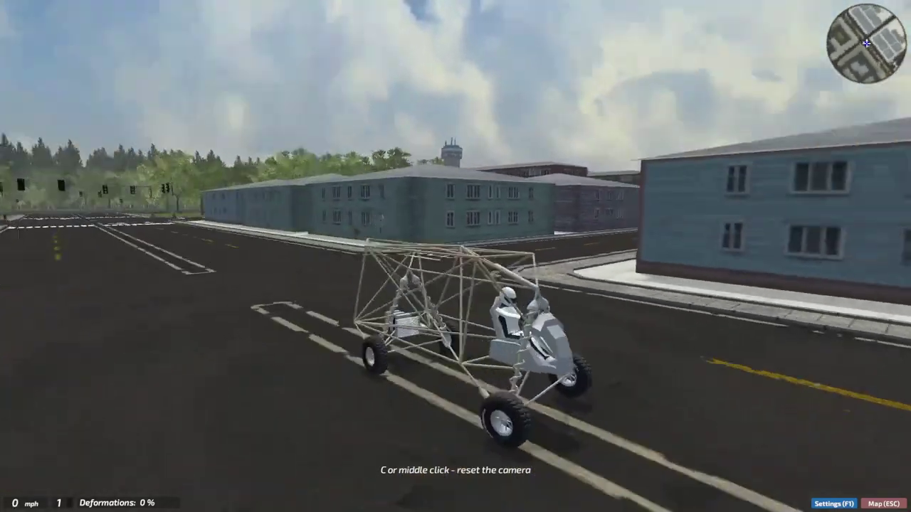
{"action": "key", "text": "c"}
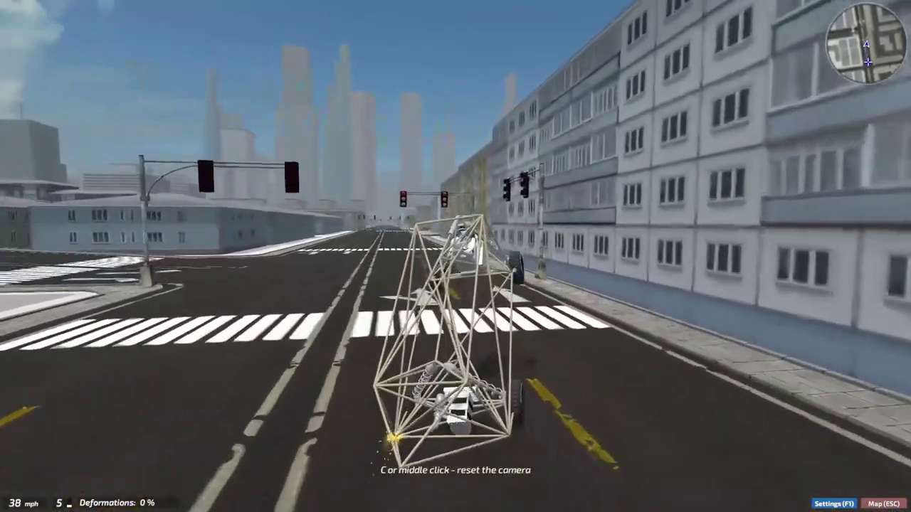
{"action": "key", "text": "a"}
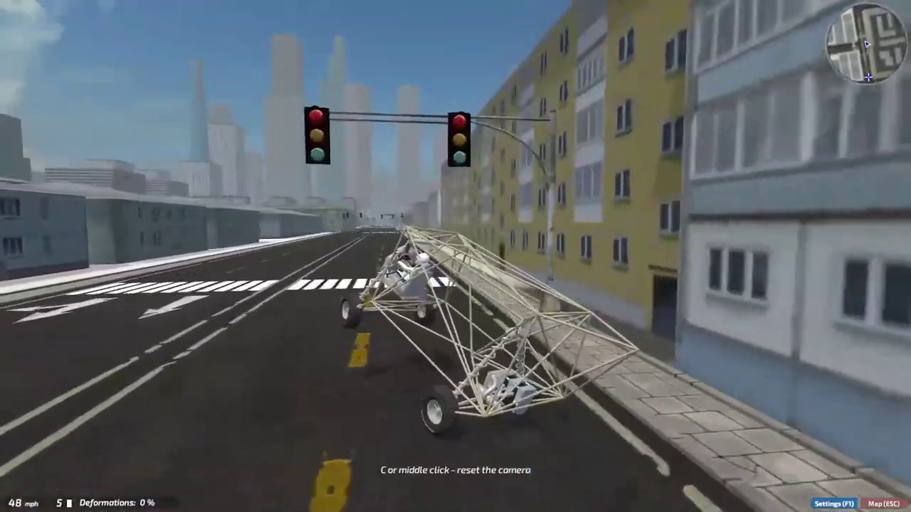
{"action": "key", "text": "a"}
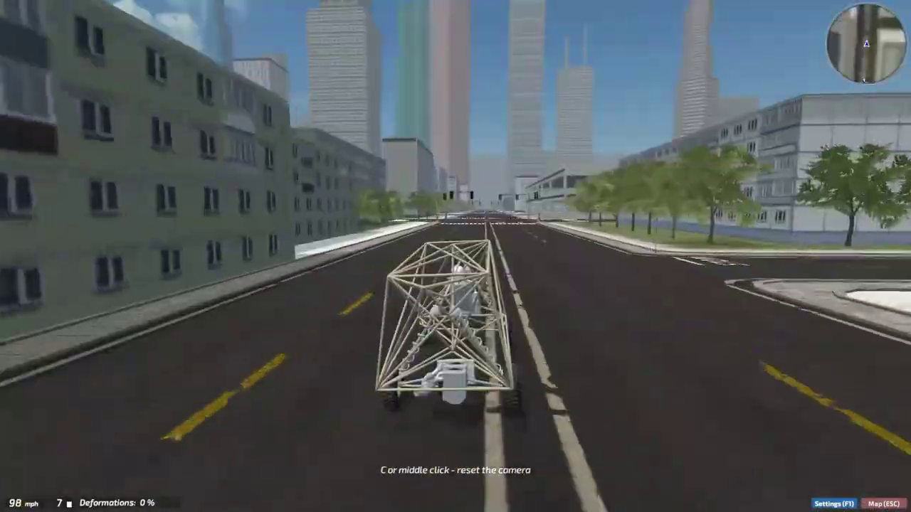
{"action": "key", "text": "Up"}
{"action": "key", "text": "d"}
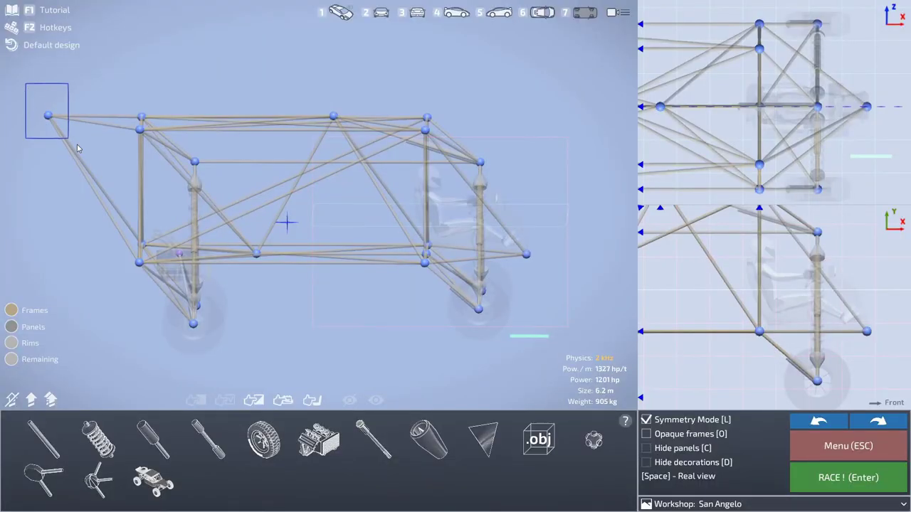
Delete the upper node protruding behind the rear end together with its frames, and try the shortened chassis on the road
{"action": "left_click_drag", "start_coordinate": [407, 207], "coordinate": [508, 207]}
{"action": "left_click_drag", "start_coordinate": [509, 242], "coordinate": [417, 302]}
{"action": "left_click_drag", "start_coordinate": [412, 193], "coordinate": [433, 197]}
{"action": "left_click", "coordinate": [870, 489]}
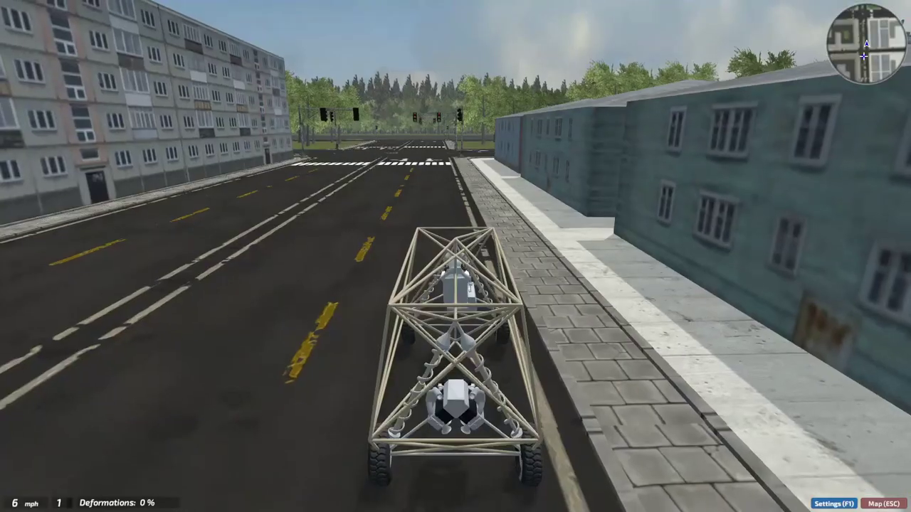
{"action": "key", "text": "w"}
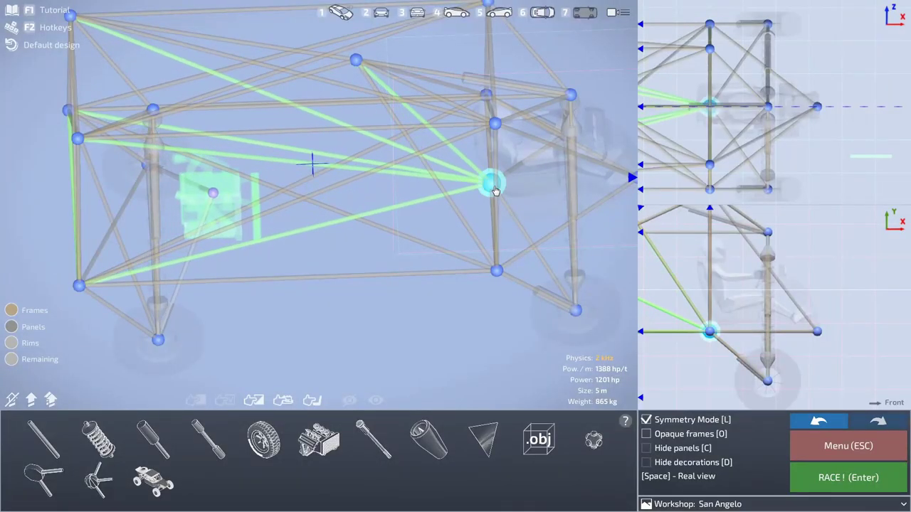
Drive the shortened chassis at high speed down the street and check its steering, braking and suspension response
{"action": "key", "text": "Return"}
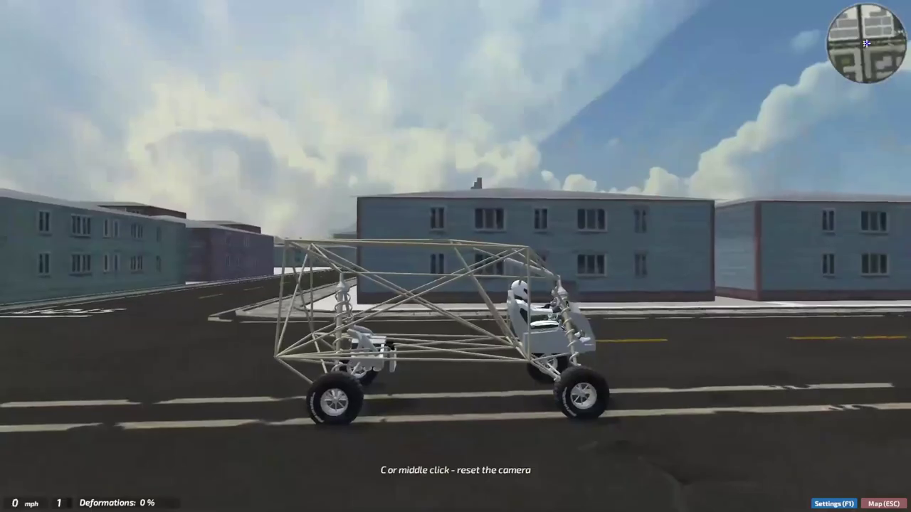
{"action": "key", "text": "w"}
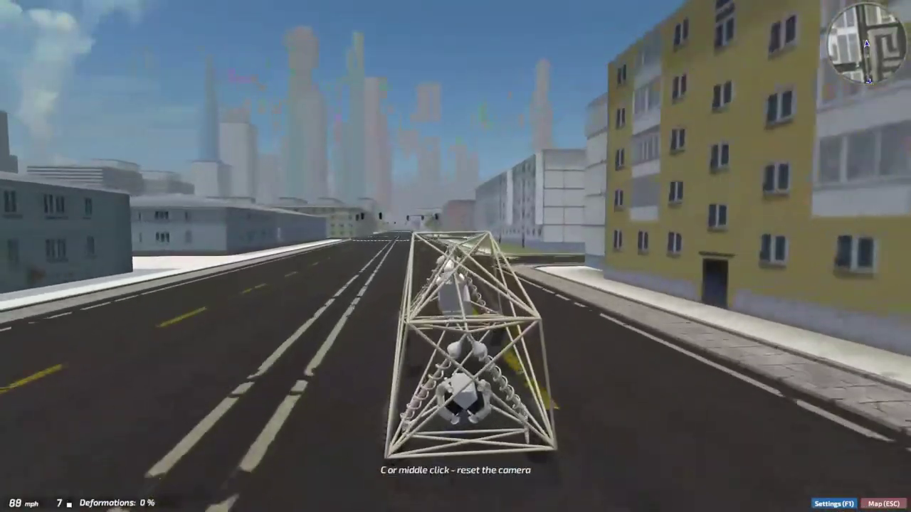
{"action": "key", "text": "s"}
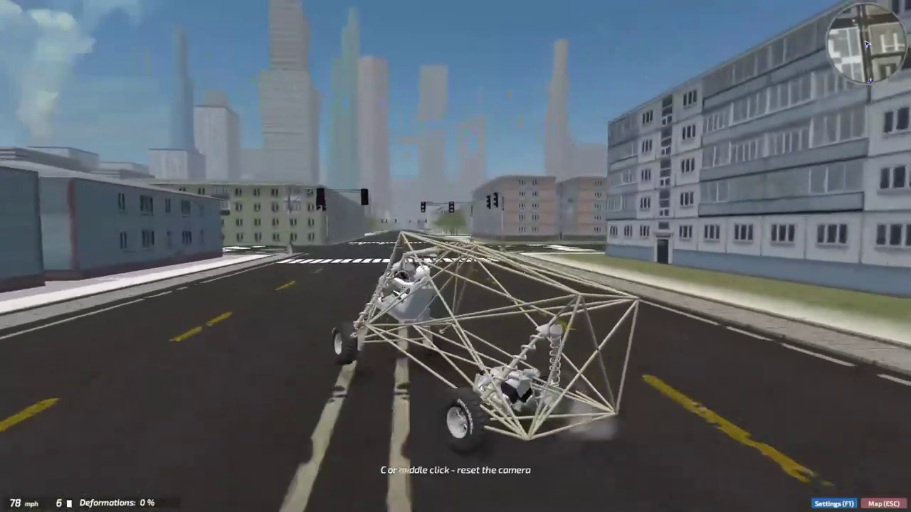
{"action": "key", "text": "a"}
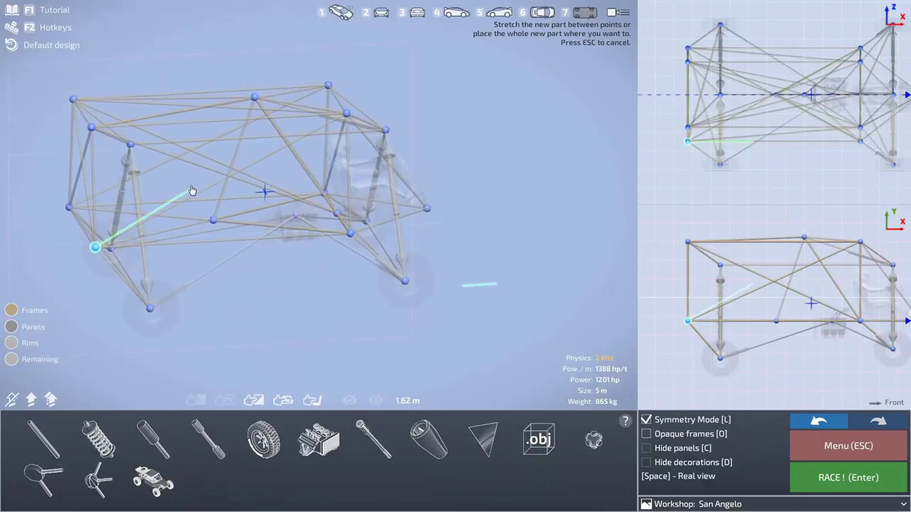
Add mid-height side nodes near the rear and front of the chassis with frames from the adjacent upper and lower corners
{"action": "left_click", "coordinate": [192, 191]}
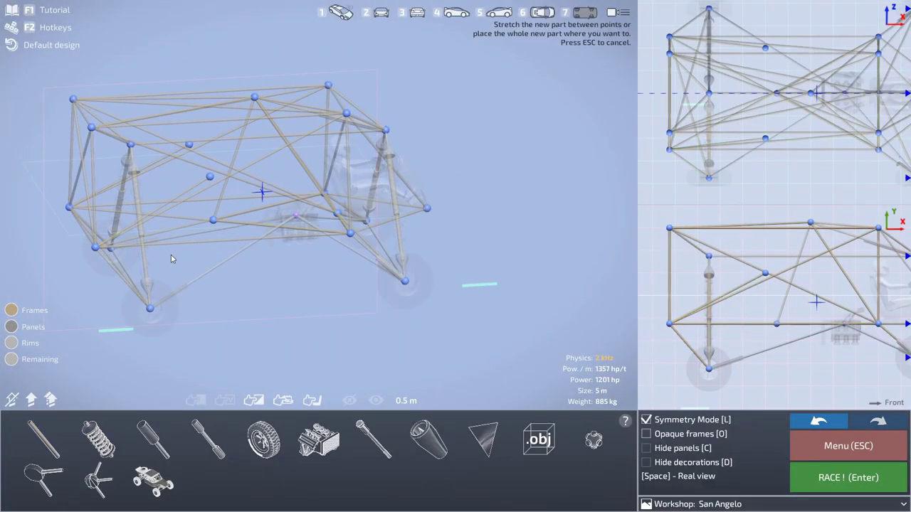
{"action": "scroll", "coordinate": [171, 255], "scroll_direction": "up", "scroll_amount": 2}
{"action": "left_click_drag", "start_coordinate": [44, 111], "coordinate": [187, 173]}
{"action": "left_click", "coordinate": [44, 440]}
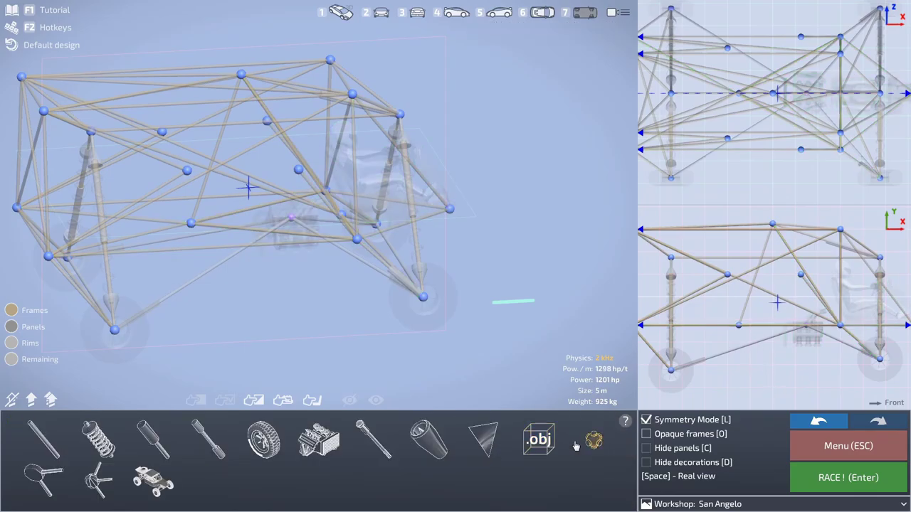
{"action": "left_click_drag", "start_coordinate": [352, 94], "coordinate": [298, 169]}
Brace the mid-height side nodes with frames across the chassis and from the lower rear corner to the front side node
{"action": "left_click_drag", "start_coordinate": [491, 163], "coordinate": [449, 258]}
{"action": "left_click", "coordinate": [46, 439]}
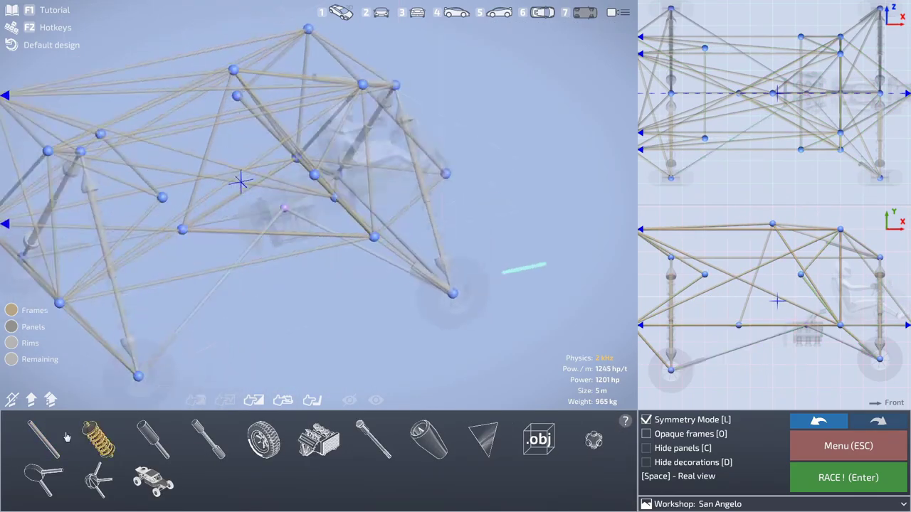
{"action": "left_click_drag", "start_coordinate": [310, 249], "coordinate": [308, 120]}
{"action": "left_click", "coordinate": [43, 440]}
{"action": "left_click_drag", "start_coordinate": [163, 318], "coordinate": [309, 204]}
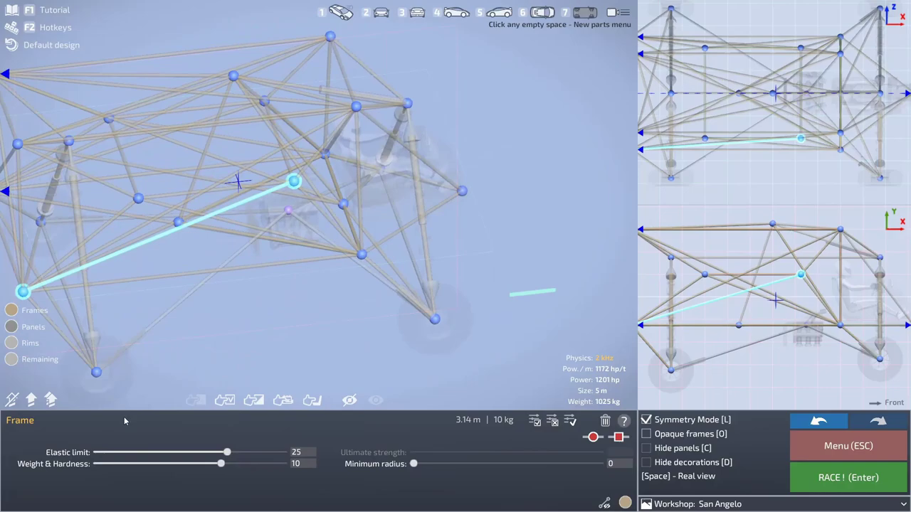
Build a symmetrical wing outline by extending long frames outward from the rear and front side nodes
{"action": "left_click", "coordinate": [43, 440]}
{"action": "left_click_drag", "start_coordinate": [291, 254], "coordinate": [556, 274]}
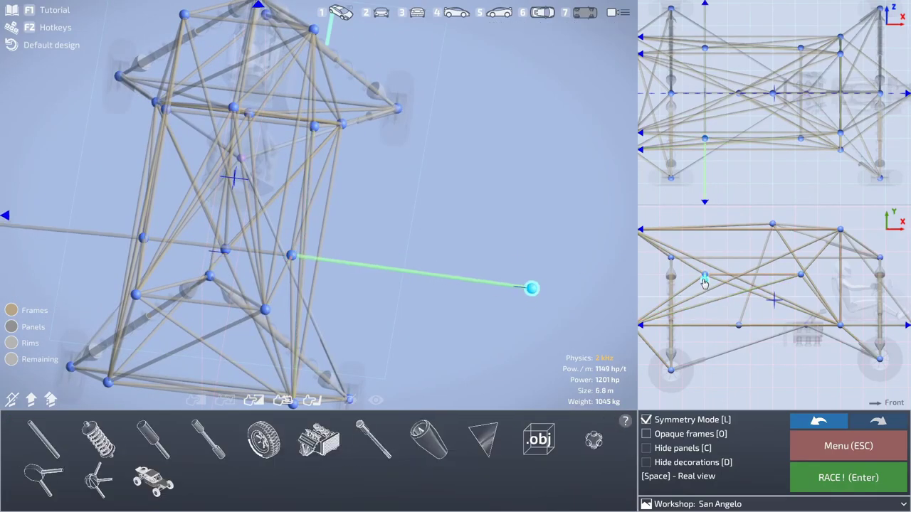
{"action": "scroll", "coordinate": [455, 213], "scroll_direction": "down", "scroll_amount": 3}
{"action": "left_click", "coordinate": [44, 439]}
{"action": "left_click_drag", "start_coordinate": [340, 163], "coordinate": [458, 207]}
{"action": "left_click", "coordinate": [425, 222]}
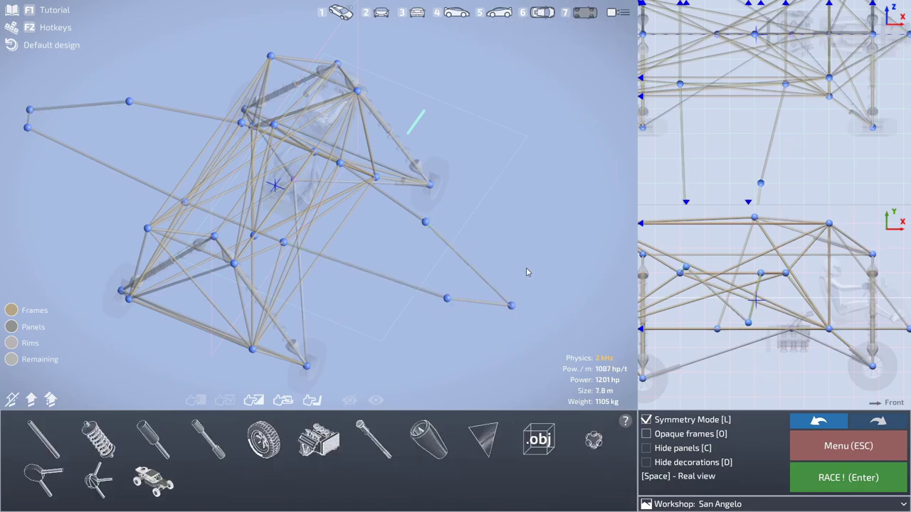
Move the outer wing nodes level with the wing roots and close together at a narrow tip
{"action": "left_click_drag", "start_coordinate": [528, 272], "coordinate": [524, 247]}
{"action": "left_click_drag", "start_coordinate": [408, 289], "coordinate": [420, 271]}
{"action": "left_click_drag", "start_coordinate": [510, 250], "coordinate": [505, 246]}
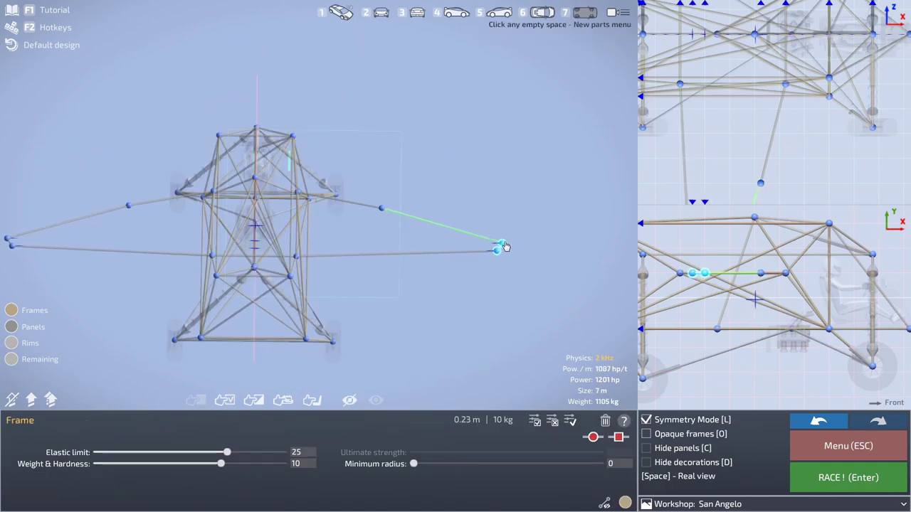
{"action": "left_click", "coordinate": [427, 323]}
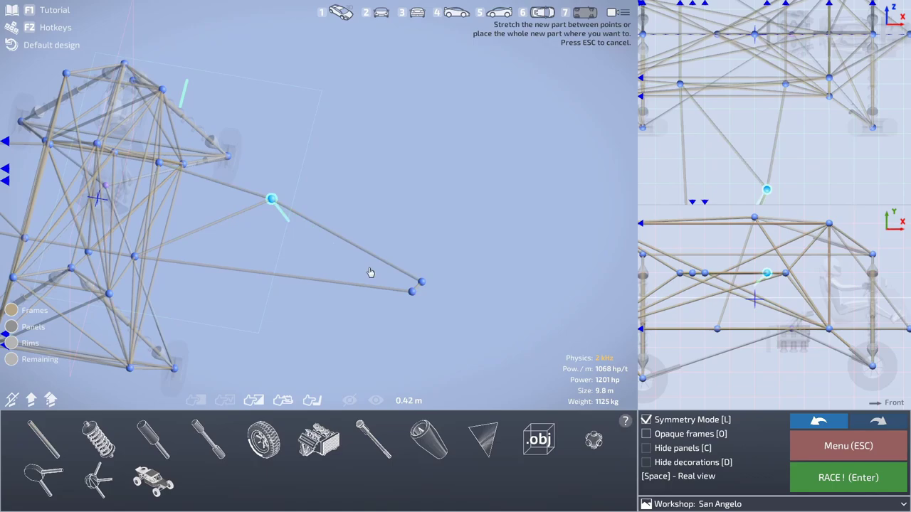
Brace the wing with frames from its mid-span node to lower support nodes, the root and the tip, forming an underside truss
{"action": "left_click_drag", "start_coordinate": [157, 166], "coordinate": [207, 189]}
{"action": "left_click", "coordinate": [259, 234]}
{"action": "left_click_drag", "start_coordinate": [797, 126], "coordinate": [741, 138]}
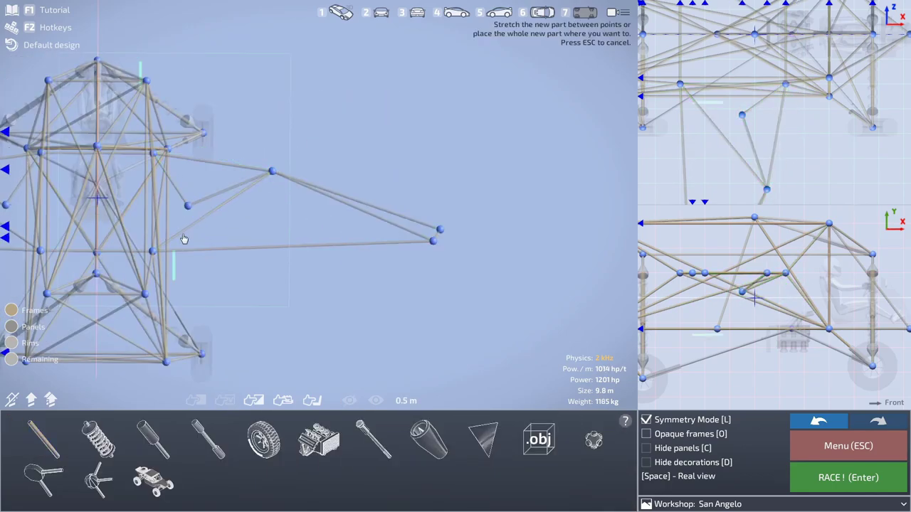
{"action": "left_click", "coordinate": [152, 251]}
{"action": "left_click", "coordinate": [241, 311]}
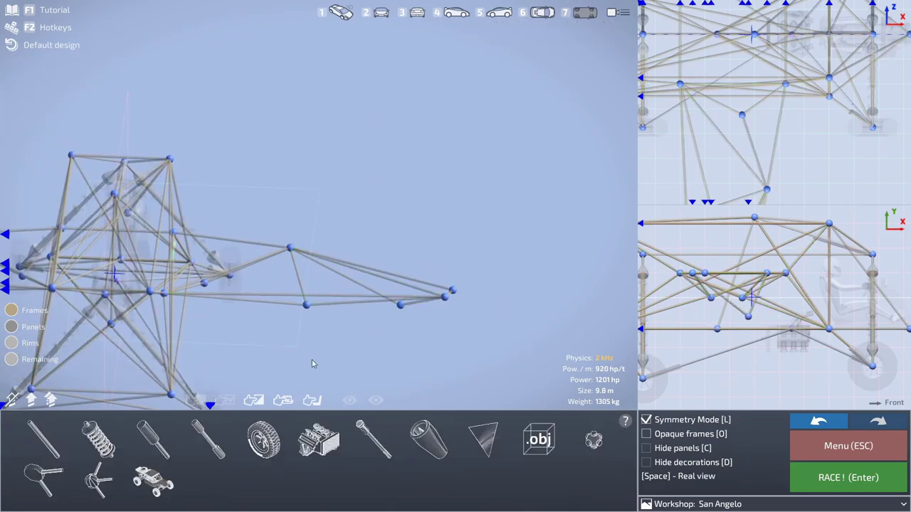
{"action": "left_click", "coordinate": [467, 291]}
Test the chassis with its bare wing frames on the map, viewing it from behind and the side while driving
{"action": "key", "text": "Return"}
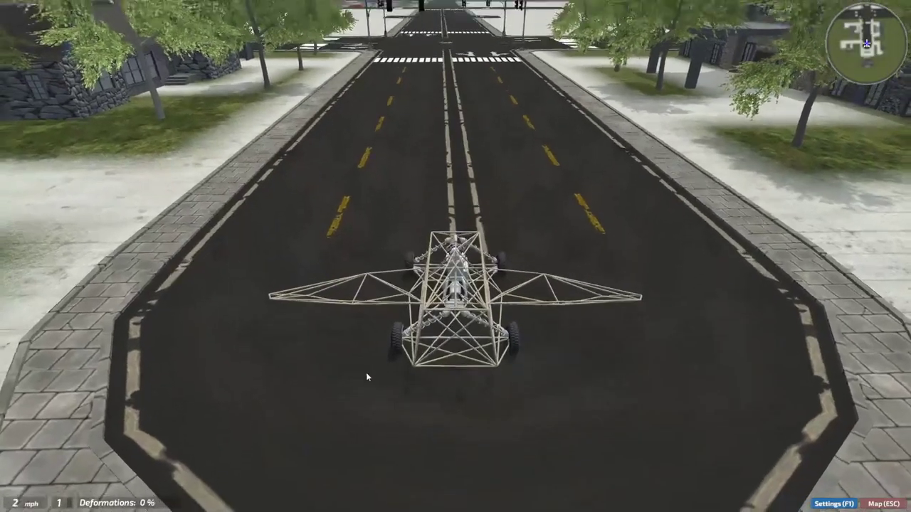
{"action": "left_click_drag", "start_coordinate": [366, 377], "coordinate": [570, 292]}
{"action": "key", "text": "w"}
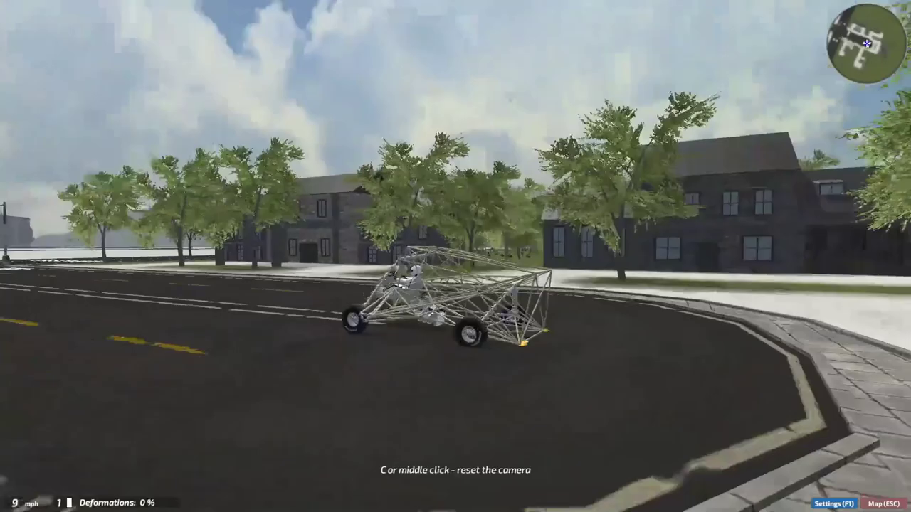
{"action": "key", "text": "w"}
{"action": "key", "text": "c"}
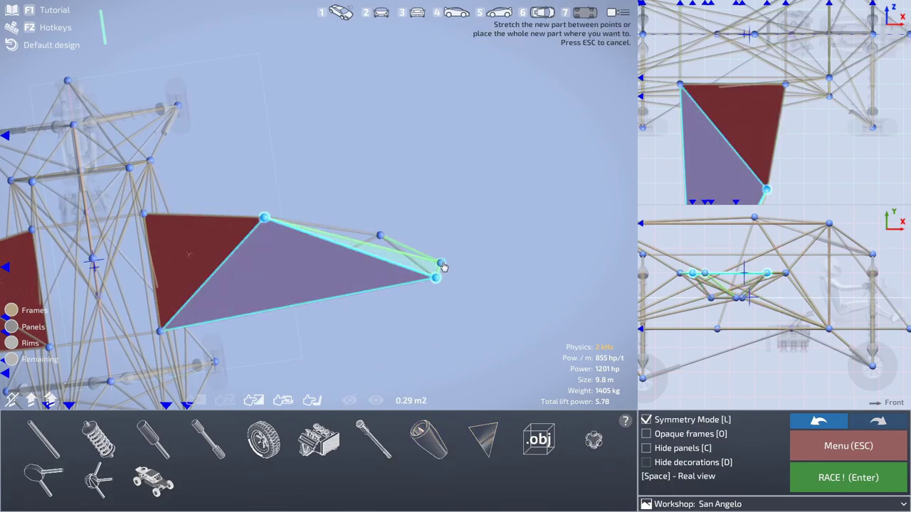
Cover the remaining upper wing area to the tip with a panel and raise the wing panels' lift coefficient
{"action": "left_click", "coordinate": [442, 265]}
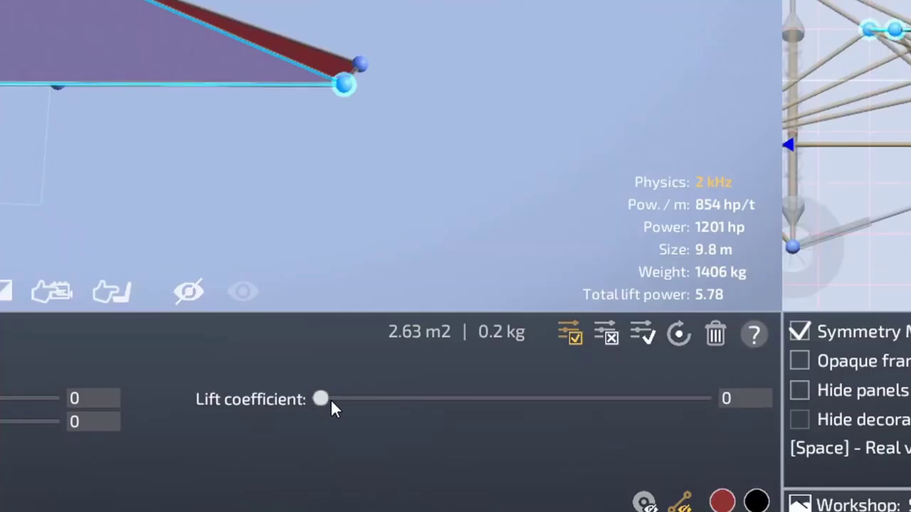
{"action": "left_click_drag", "start_coordinate": [417, 455], "coordinate": [448, 453]}
Test-drive the winged vehicle at high speed through the city, steering both ways to check lift and handling
{"action": "key", "text": "Return"}
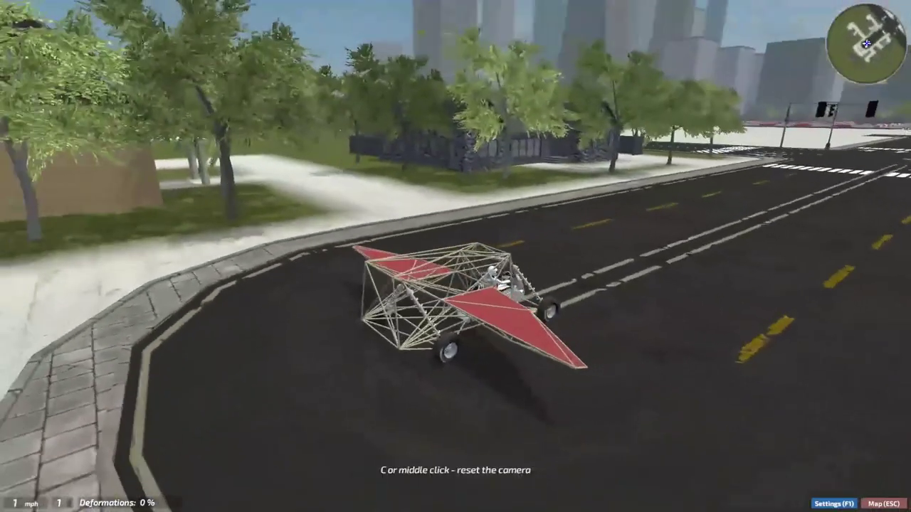
{"action": "key", "text": "w"}
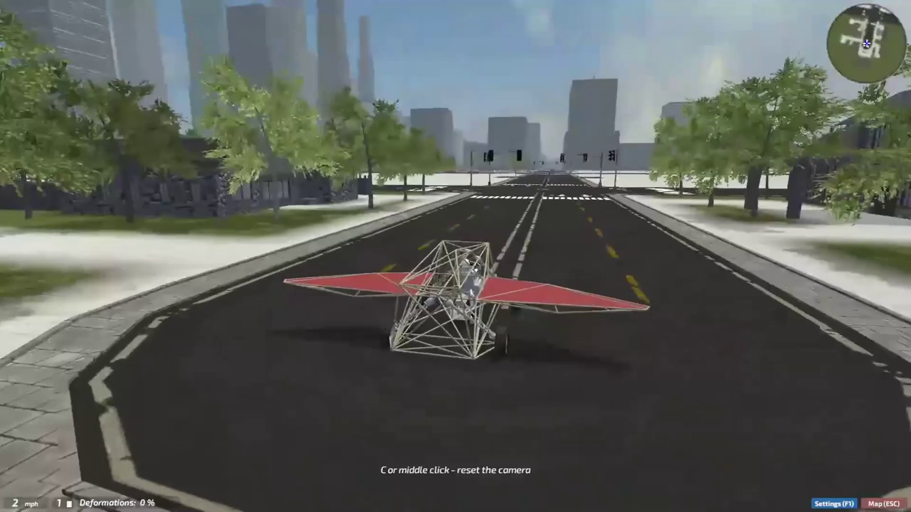
{"action": "key", "text": "a"}
{"action": "key", "text": "w"}
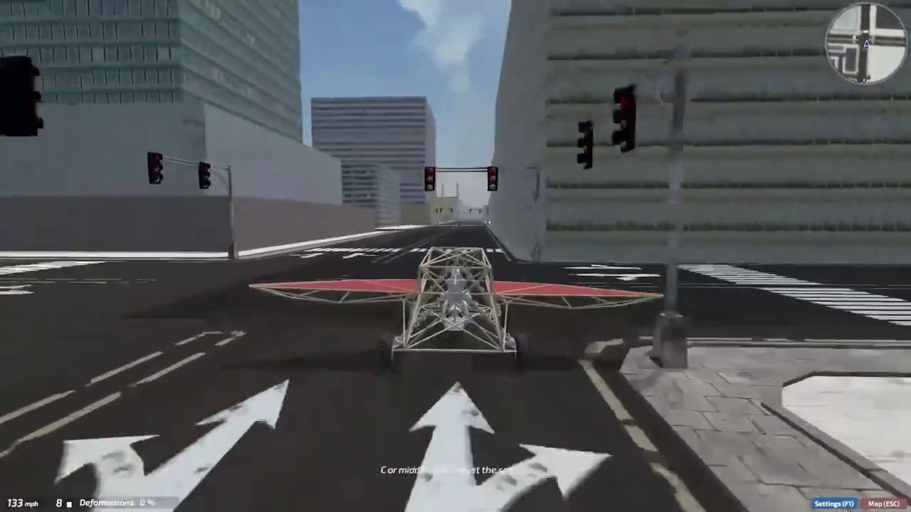
{"action": "key", "text": "d"}
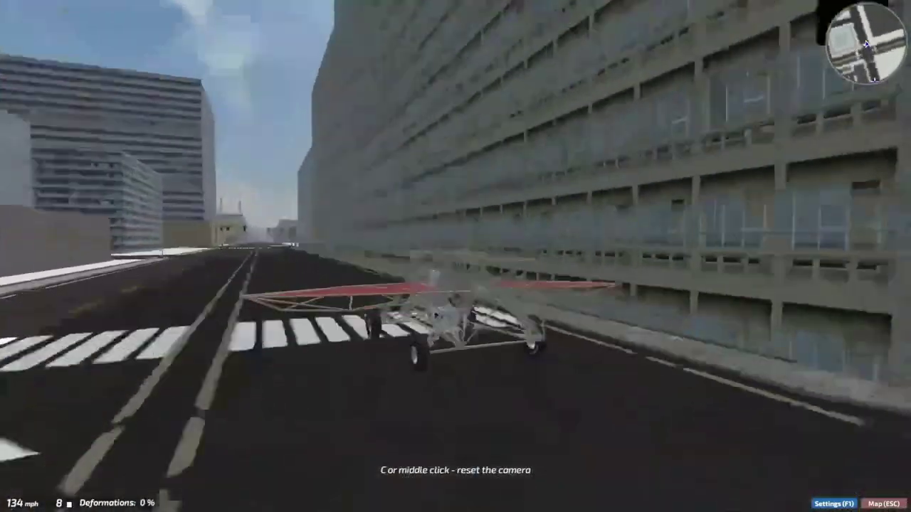
{"action": "key", "text": "w"}
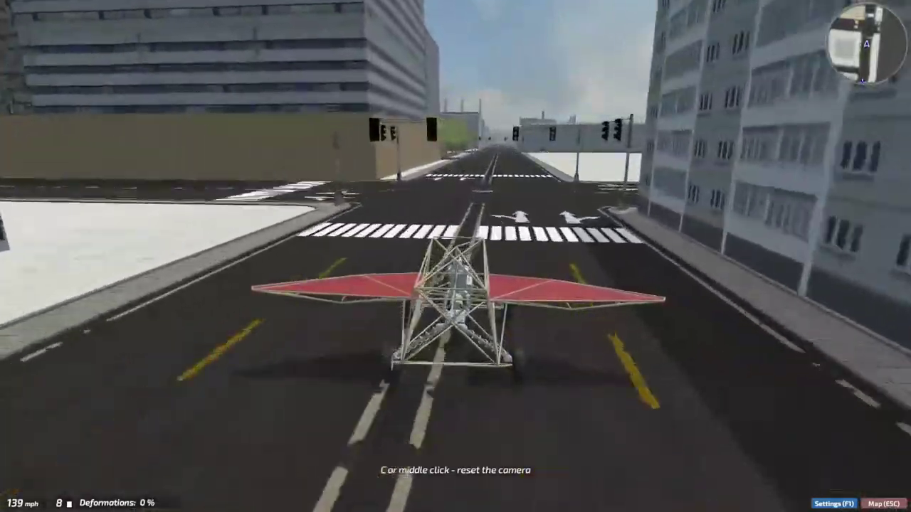
{"action": "key", "text": "d"}
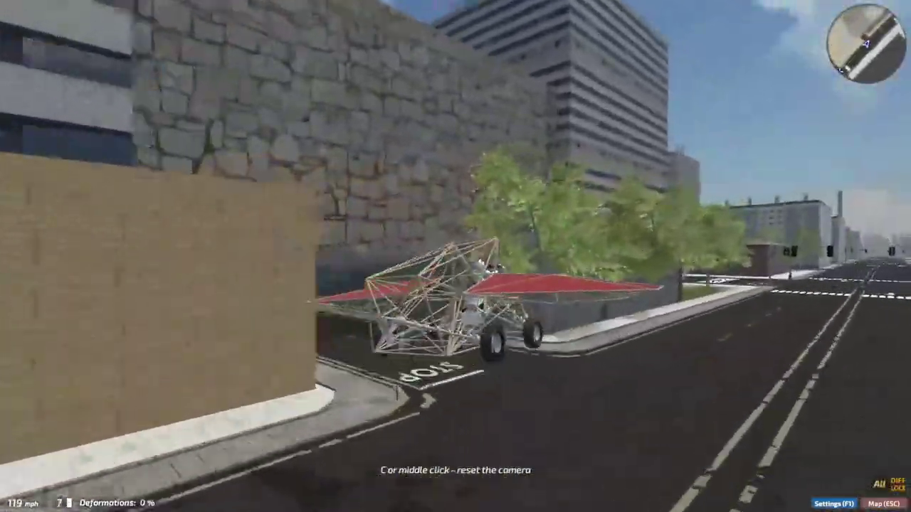
{"action": "key", "text": "a"}
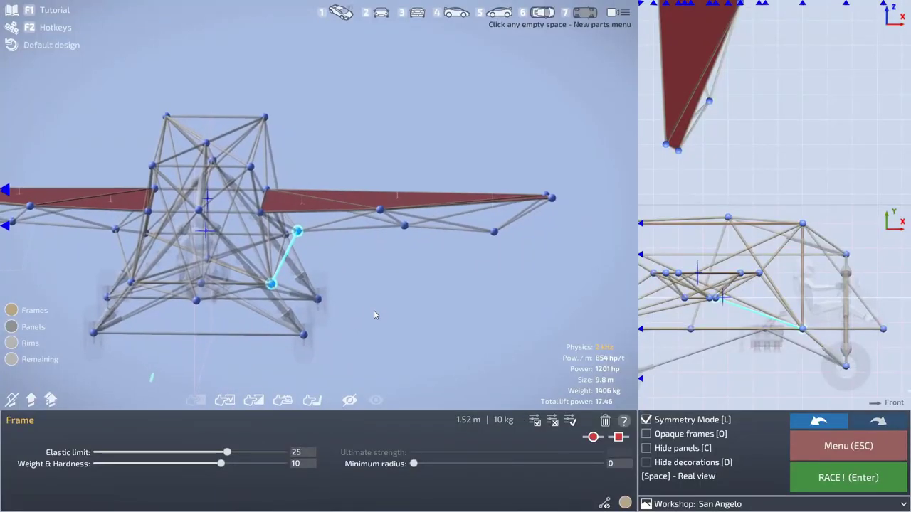
Connect the wing's inner lower support node to the opposite side of the chassis with a rod about 3.3 m long
{"action": "left_click", "coordinate": [343, 294]}
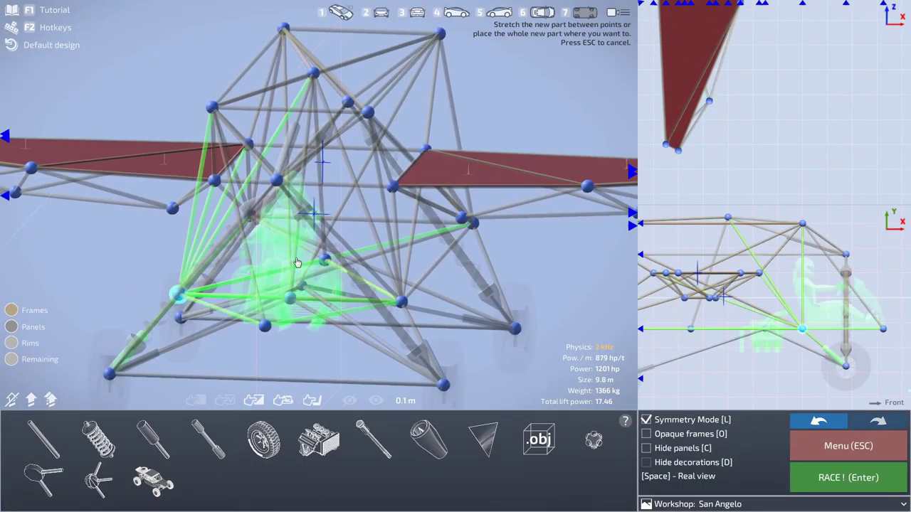
{"action": "left_click", "coordinate": [429, 264]}
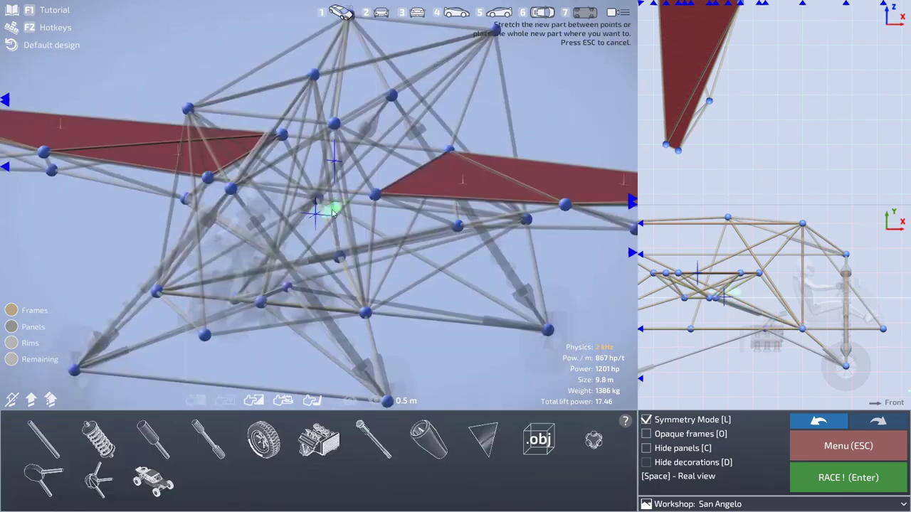
{"action": "left_click_drag", "start_coordinate": [340, 216], "coordinate": [385, 244]}
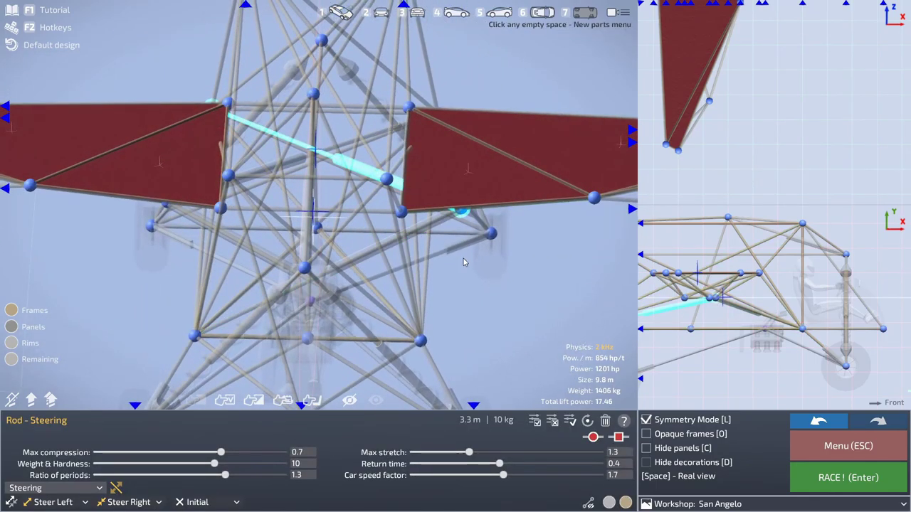
{"action": "key", "text": "Return"}
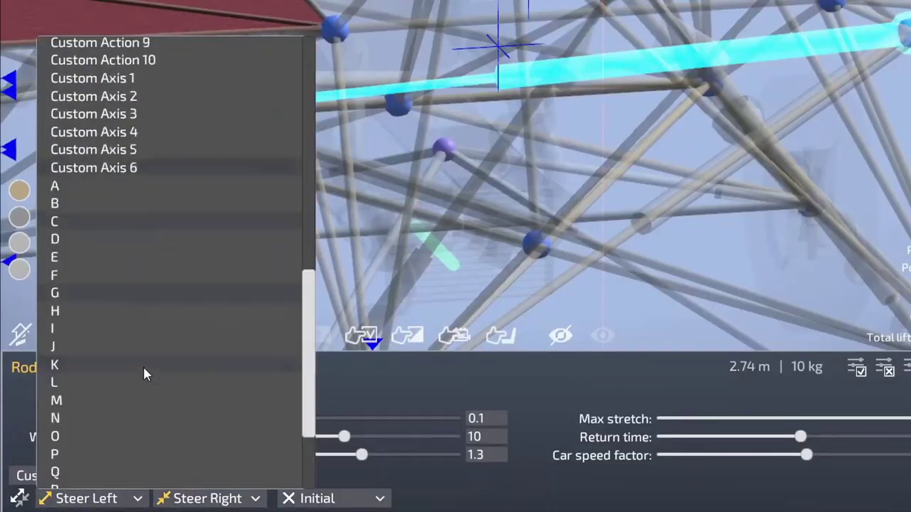
Set the custom wing rod's extension action to None and its contraction action to the O key
{"action": "left_click", "coordinate": [123, 285]}
{"action": "left_click", "coordinate": [119, 497]}
{"action": "left_click", "coordinate": [117, 45]}
{"action": "left_click", "coordinate": [207, 498]}
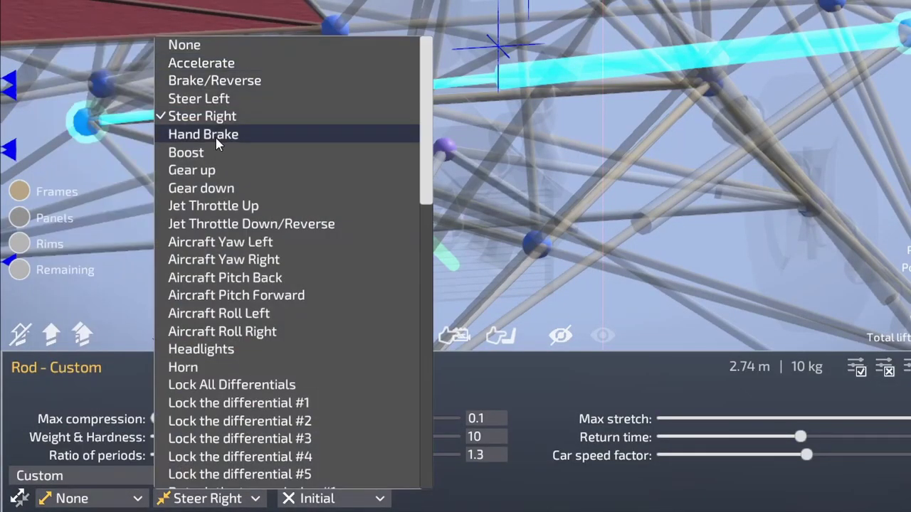
{"action": "scroll", "coordinate": [218, 178], "scroll_direction": "down", "scroll_amount": 15}
{"action": "left_click", "coordinate": [232, 286]}
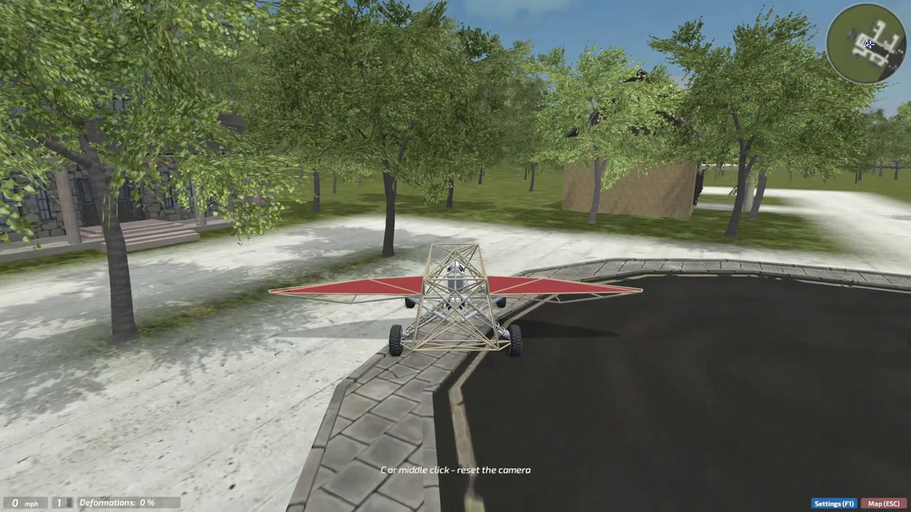
Test folding the wings with the O key on the map and drive the vehicle forward
{"action": "key", "text": "o"}
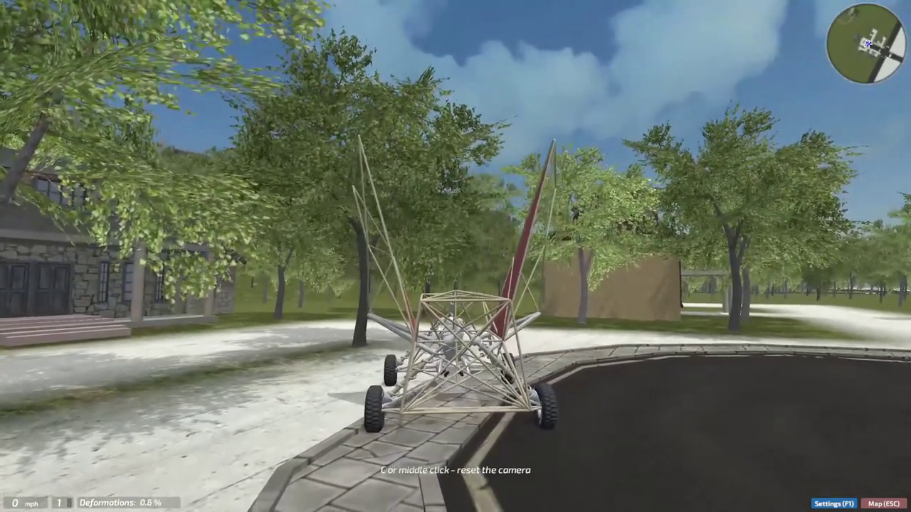
{"action": "key", "text": "s"}
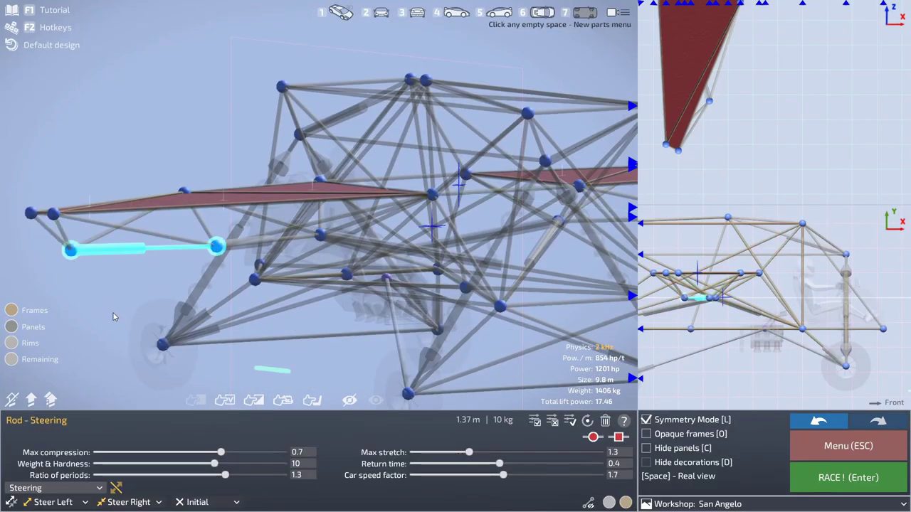
{"action": "key", "text": "Return"}
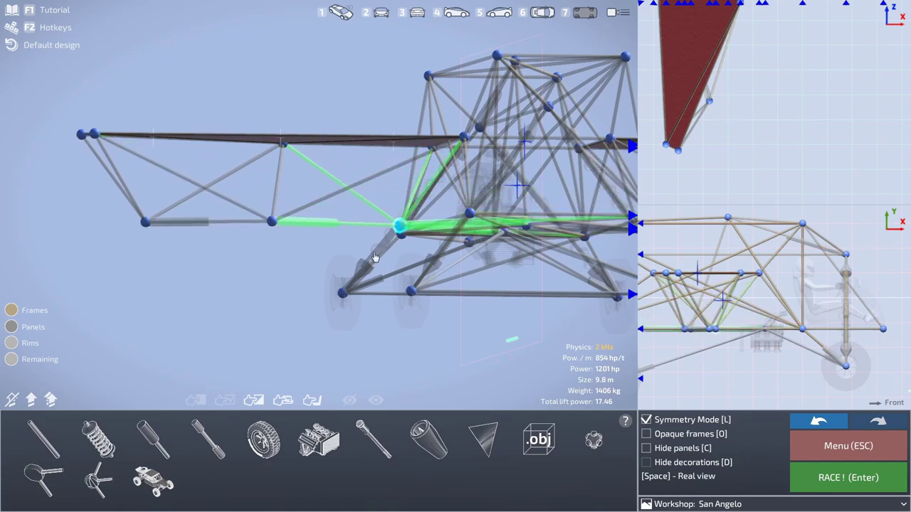
{"action": "key", "text": "Return"}
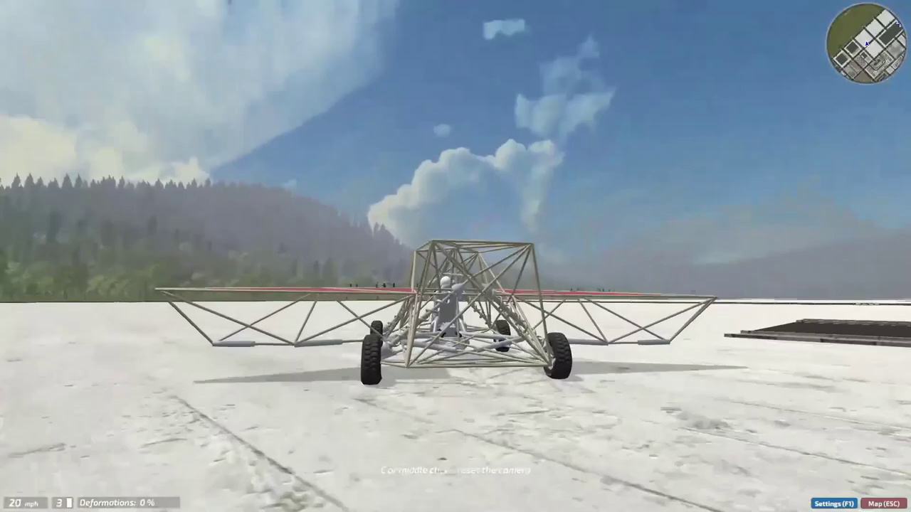
{"action": "key", "text": "w"}
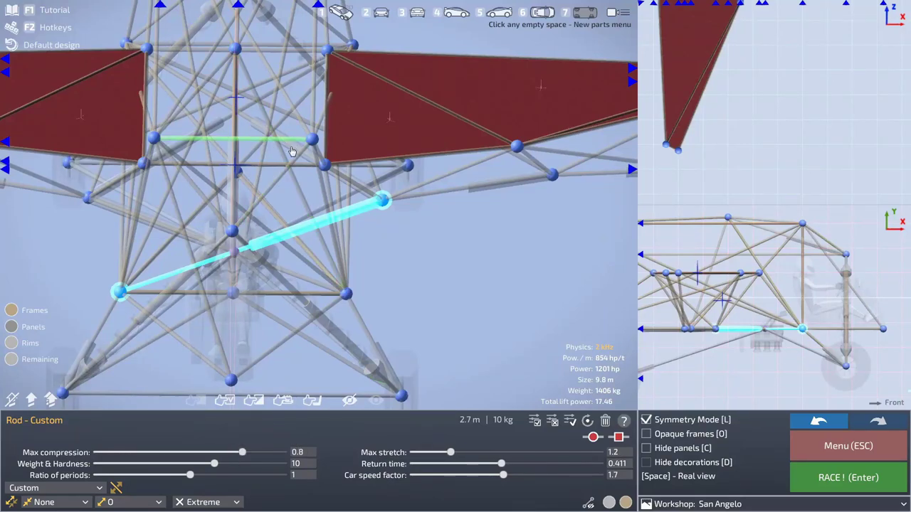
Test the revised folding wings in the city, viewing the vehicle from above and from the front
{"action": "left_click", "coordinate": [878, 486]}
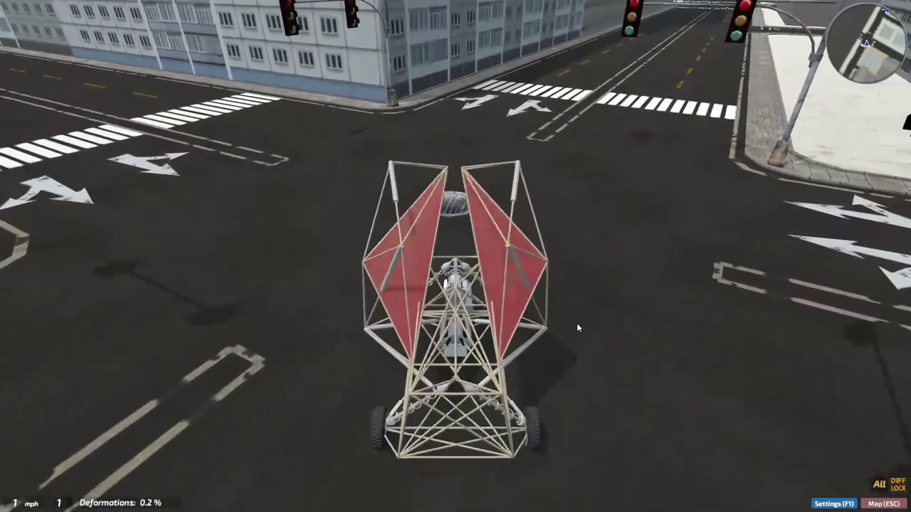
{"action": "left_click_drag", "start_coordinate": [577, 324], "coordinate": [769, 274]}
{"action": "key", "text": "space"}
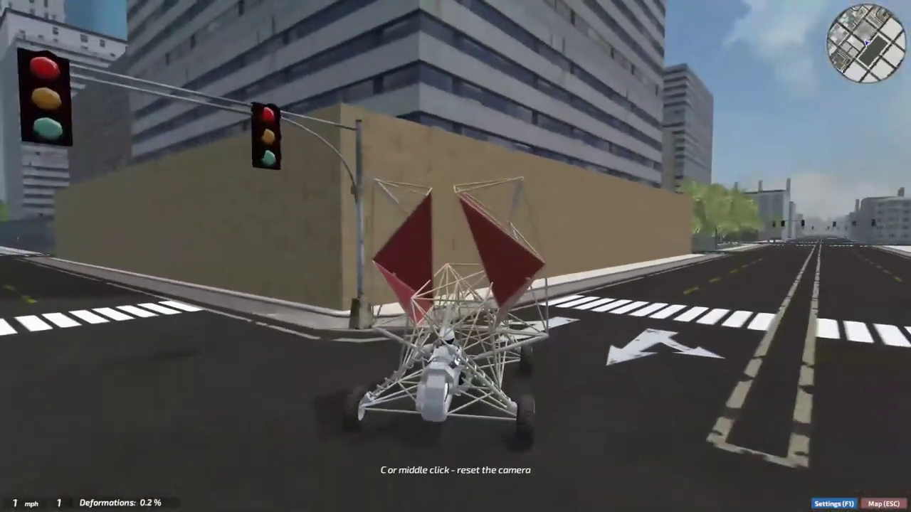
{"action": "key", "text": "w"}
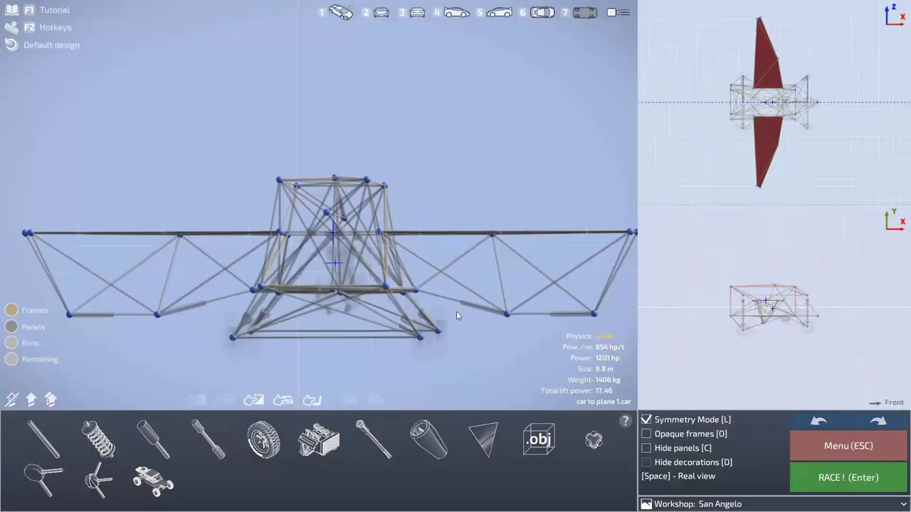
Delete the wing's large middle panel and stretch a replacement panel between its root, mid-span and tip nodes
{"action": "left_click_drag", "start_coordinate": [547, 323], "coordinate": [378, 289]}
{"action": "left_click", "coordinate": [377, 254]}
{"action": "key", "text": "Delete"}
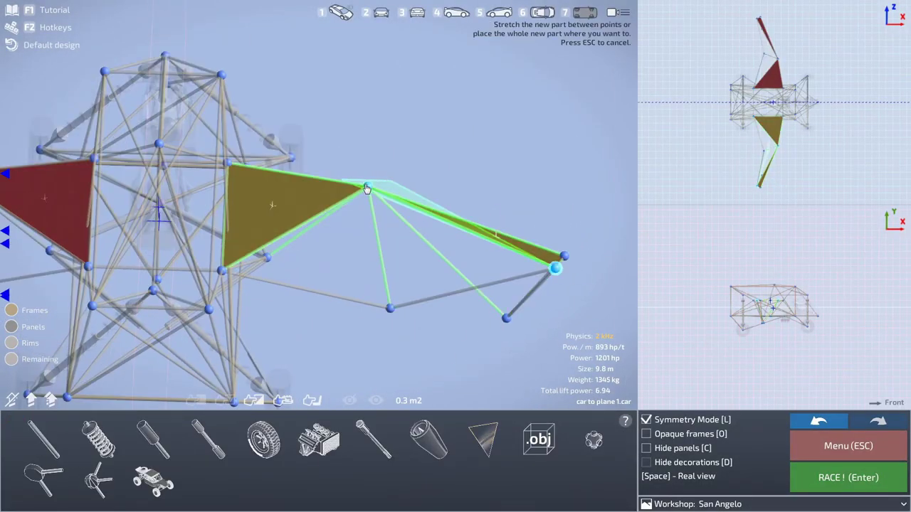
{"action": "left_click", "coordinate": [367, 189]}
{"action": "left_click_drag", "start_coordinate": [228, 276], "coordinate": [227, 325]}
{"action": "left_click", "coordinate": [228, 326]}
{"action": "scroll", "coordinate": [748, 345], "scroll_direction": "up", "scroll_amount": 4}
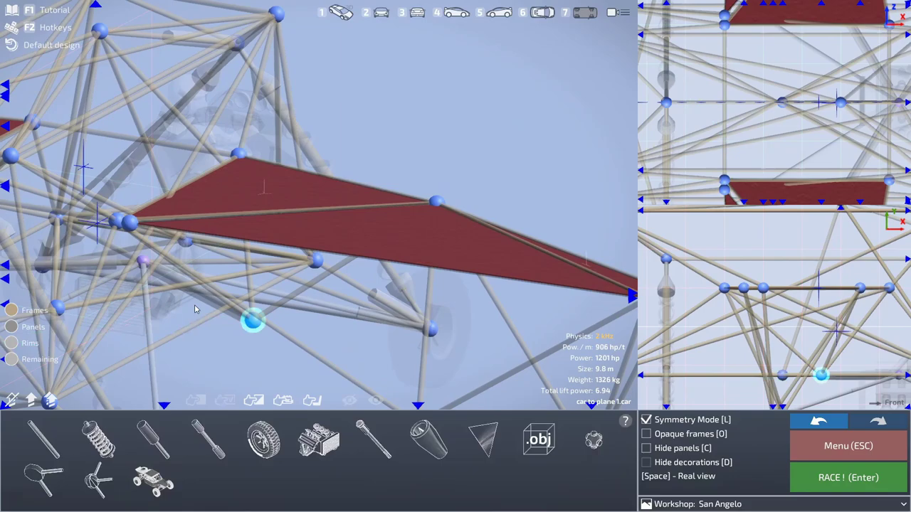
Delete the underside support frames and rods beneath the wing, and test the stripped wings on the map
{"action": "left_click_drag", "start_coordinate": [244, 332], "coordinate": [313, 261]}
{"action": "key", "text": "Delete"}
{"action": "left_click", "coordinate": [510, 283]}
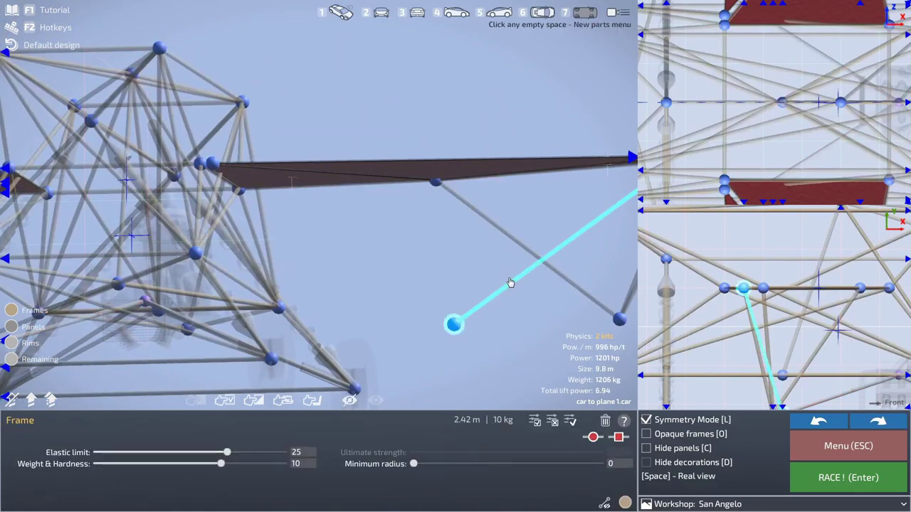
{"action": "key", "text": "Delete"}
{"action": "left_click_drag", "start_coordinate": [508, 277], "coordinate": [521, 234]}
{"action": "left_click", "coordinate": [520, 234]}
{"action": "key", "text": "Delete"}
{"action": "scroll", "coordinate": [486, 303], "scroll_direction": "down", "scroll_amount": 5}
{"action": "key", "text": "Return"}
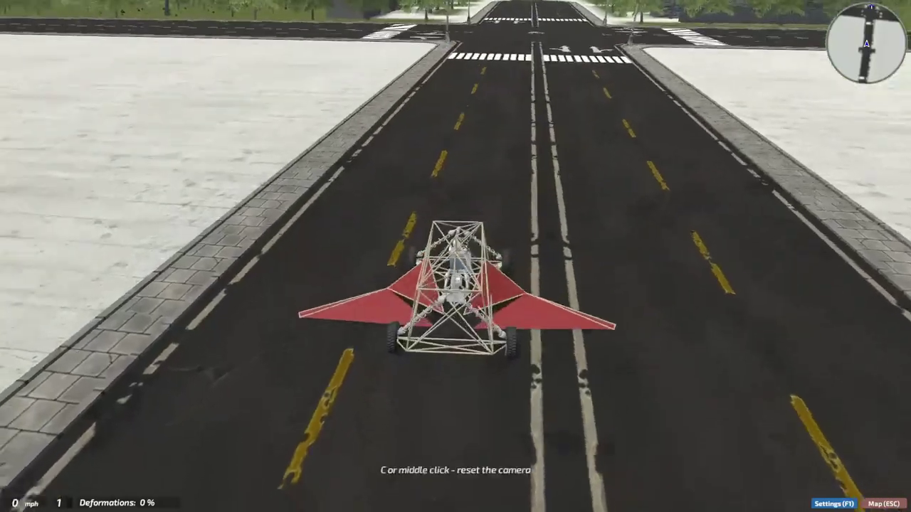
{"action": "key", "text": "Return"}
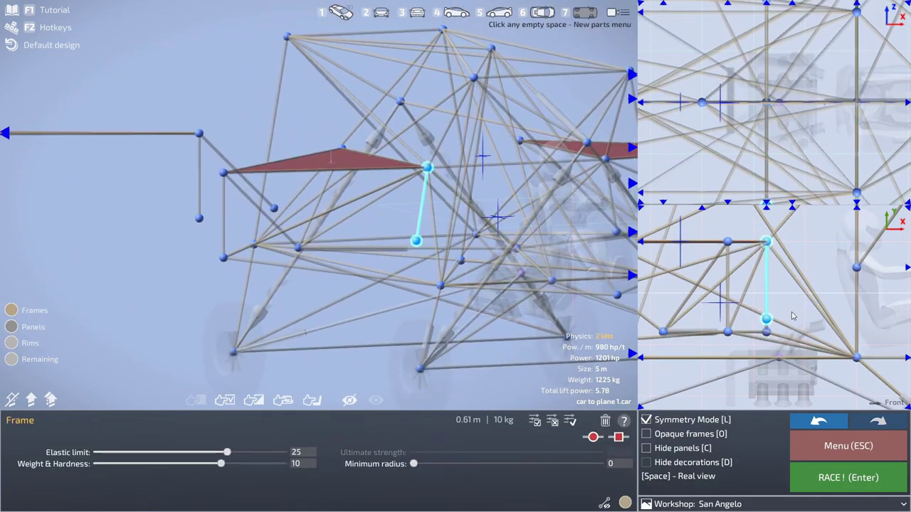
Align the support node beneath the inner wing's root and brace it with frames to the chassis and wing nodes
{"action": "left_click", "coordinate": [760, 108]}
{"action": "left_click_drag", "start_coordinate": [755, 323], "coordinate": [758, 332]}
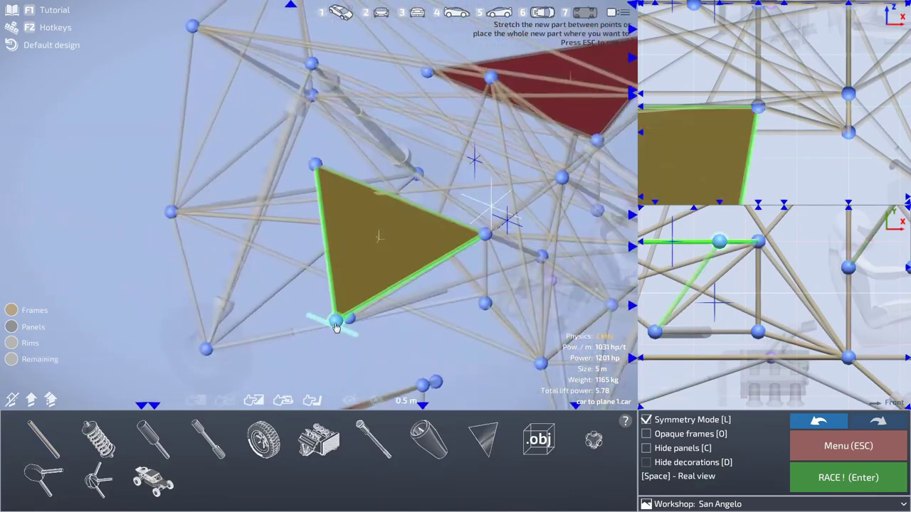
{"action": "left_click_drag", "start_coordinate": [187, 219], "coordinate": [459, 275]}
{"action": "left_click_drag", "start_coordinate": [289, 329], "coordinate": [235, 332]}
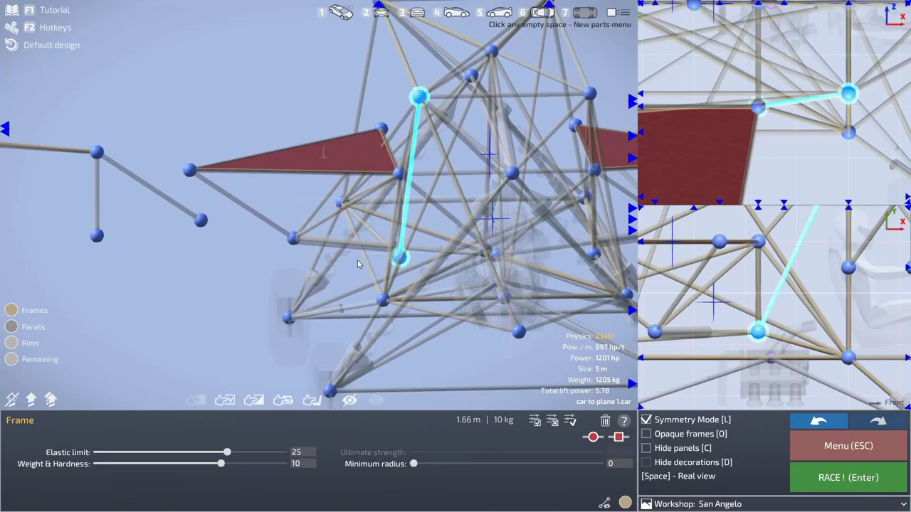
{"action": "left_click", "coordinate": [279, 292]}
{"action": "left_click", "coordinate": [43, 439]}
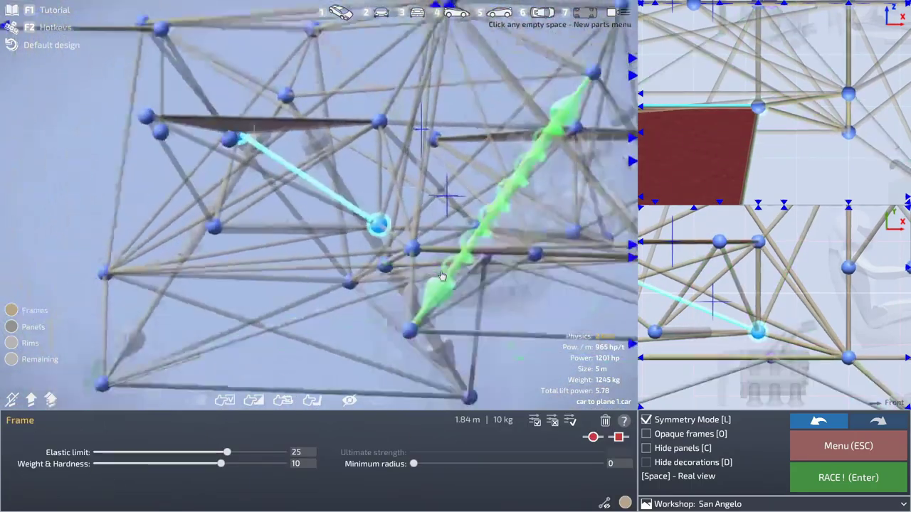
Test the shortened, braced inner wings on the map, checking how they move from behind and from the front
{"action": "key", "text": "Return"}
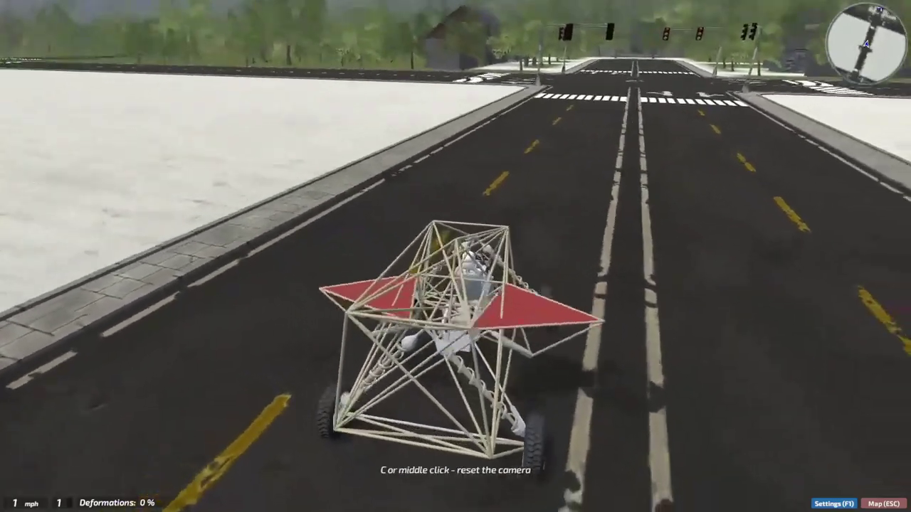
{"action": "scroll", "coordinate": [455, 256], "scroll_direction": "up", "scroll_amount": 3}
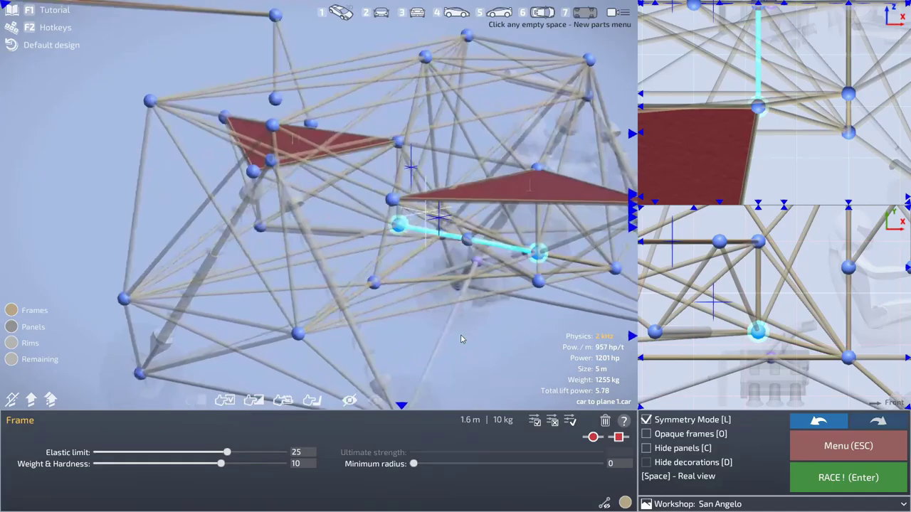
{"action": "left_click", "coordinate": [829, 485]}
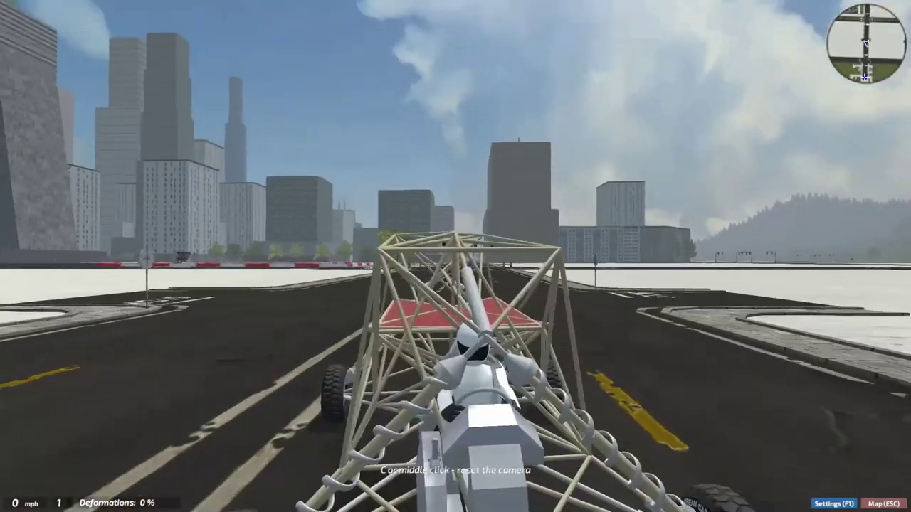
{"action": "scroll", "coordinate": [456, 256], "scroll_direction": "down", "scroll_amount": 4}
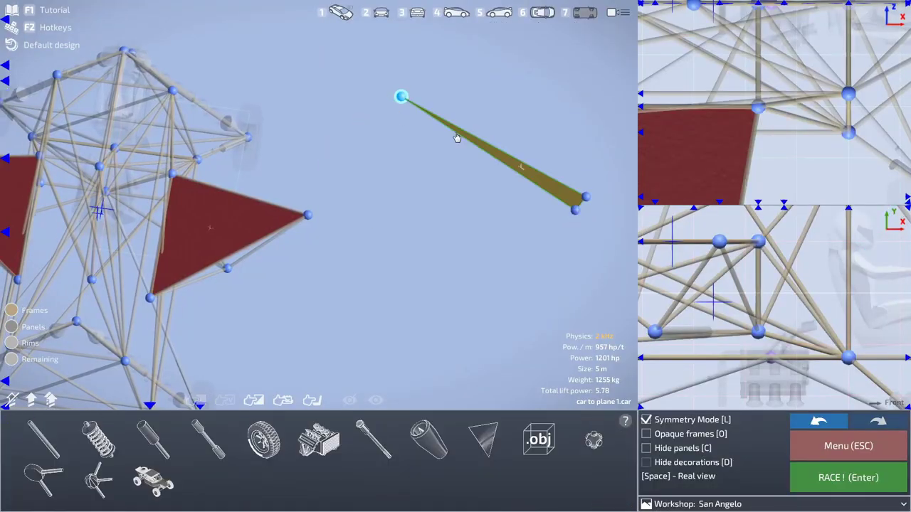
Extend the wing with frames from the inner panel's outer node to a new tip section, and test it on the map
{"action": "left_click_drag", "start_coordinate": [457, 138], "coordinate": [308, 215]}
{"action": "left_click_drag", "start_coordinate": [758, 242], "coordinate": [716, 240]}
{"action": "left_click", "coordinate": [43, 440]}
{"action": "left_click_drag", "start_coordinate": [177, 283], "coordinate": [544, 228]}
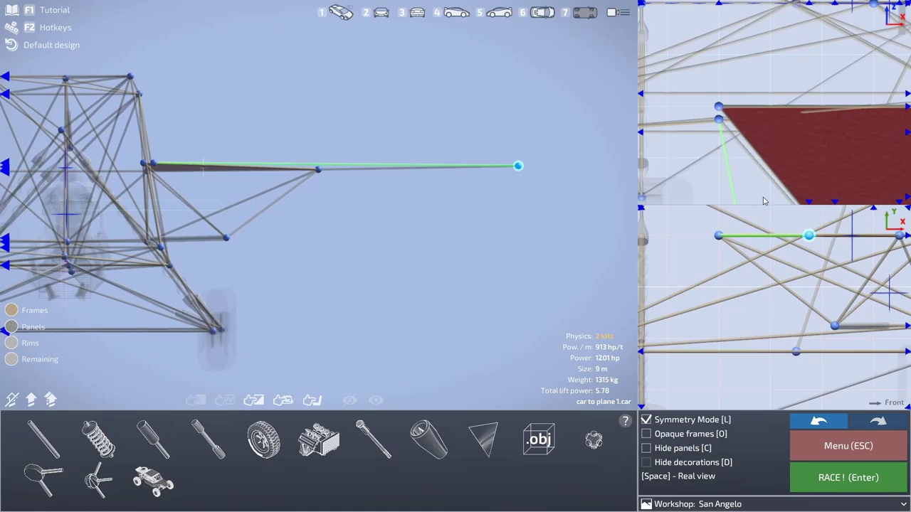
{"action": "left_click_drag", "start_coordinate": [764, 201], "coordinate": [695, 14]}
{"action": "left_click", "coordinate": [831, 87]}
{"action": "left_click", "coordinate": [513, 238]}
{"action": "key", "text": "Return"}
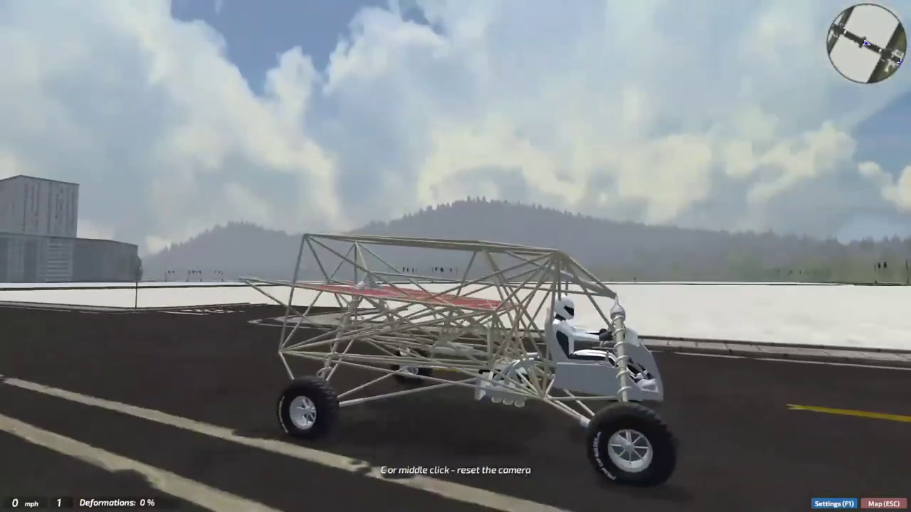
{"action": "key", "text": "e"}
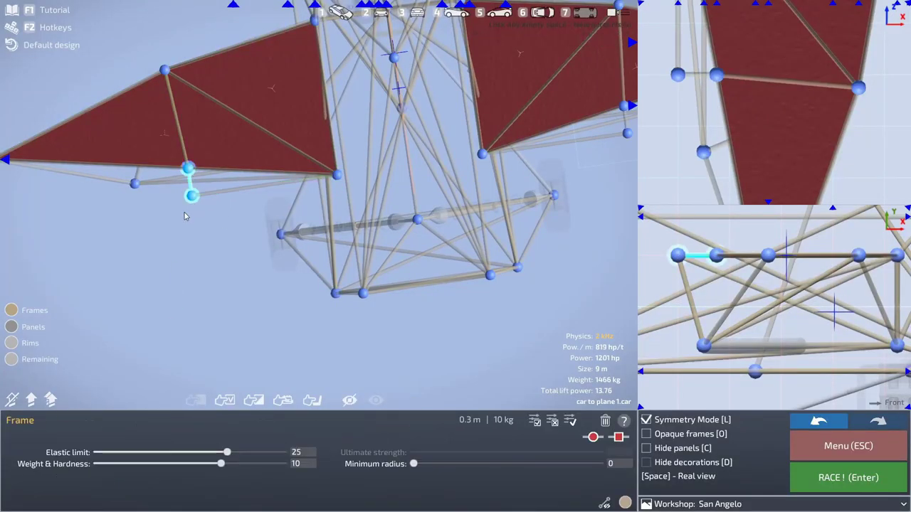
Cover the trailing-edge strip of the outer wing from its mid-span nodes to the tip with panels
{"action": "scroll", "coordinate": [159, 204], "scroll_direction": "up", "scroll_amount": 3}
{"action": "left_click", "coordinate": [150, 193]}
{"action": "left_click", "coordinate": [147, 155]}
{"action": "left_click", "coordinate": [344, 164]}
{"action": "left_click", "coordinate": [304, 350]}
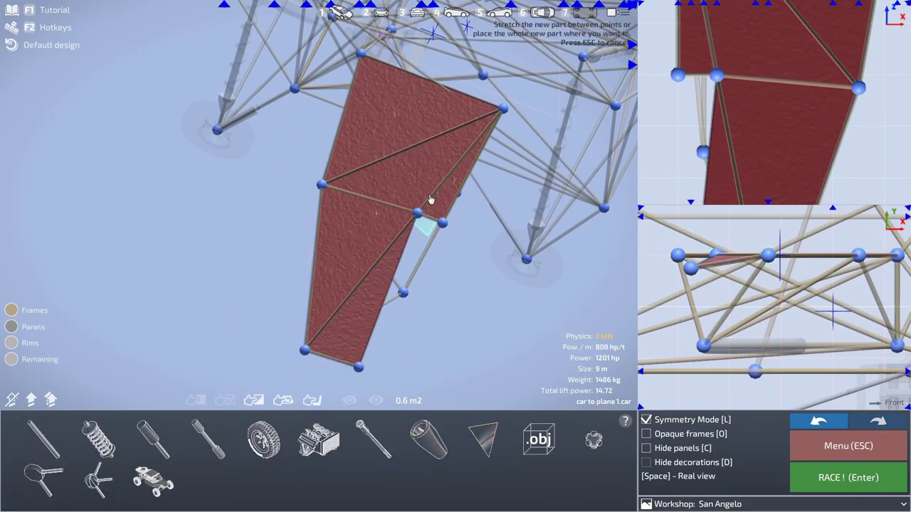
{"action": "left_click", "coordinate": [361, 365]}
Add support frames below the outer wing section, starting from its mid-span node
{"action": "left_click", "coordinate": [43, 439]}
{"action": "scroll", "coordinate": [291, 311], "scroll_direction": "down", "scroll_amount": 5}
{"action": "left_click", "coordinate": [321, 175]}
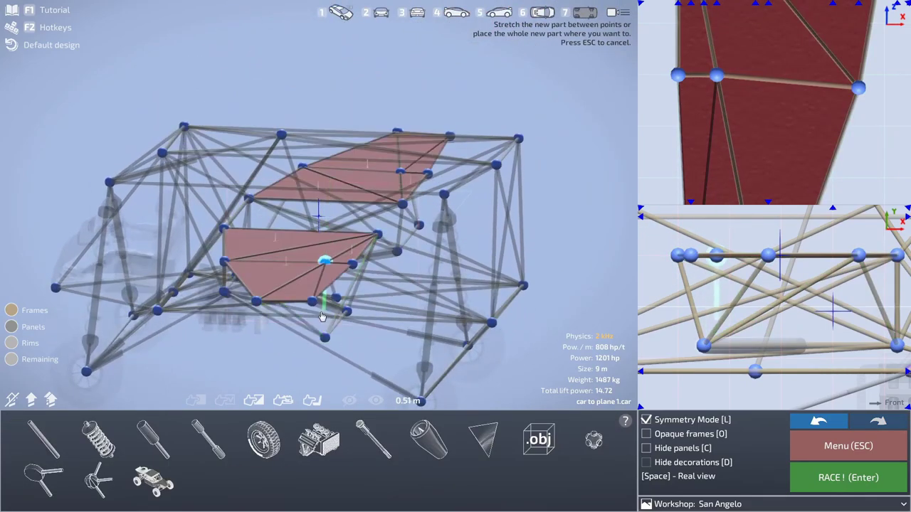
{"action": "left_click", "coordinate": [323, 313]}
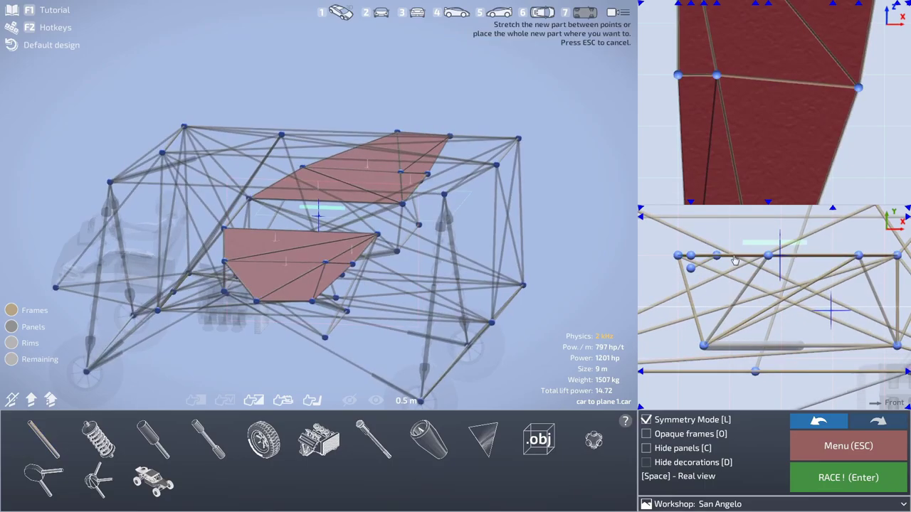
{"action": "left_click", "coordinate": [304, 257]}
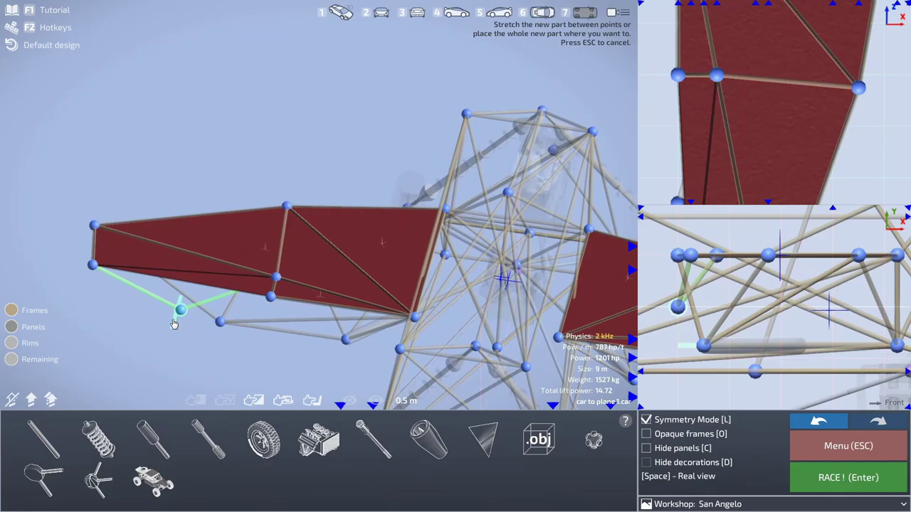
Brace the outer wing's lower support node with frames to the tip and to the rear mid-span node, the latter about 1.08 m long
{"action": "left_click", "coordinate": [177, 314]}
{"action": "left_click", "coordinate": [87, 135]}
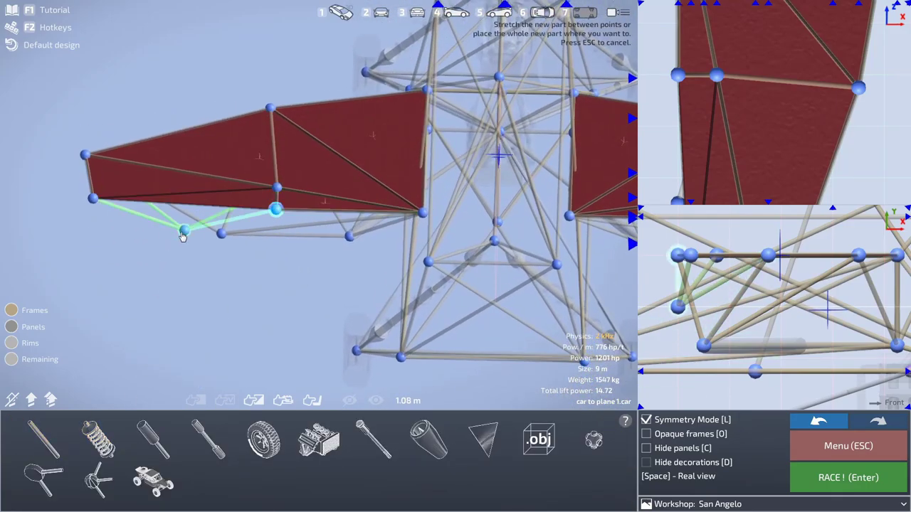
{"action": "left_click", "coordinate": [183, 234]}
{"action": "left_click", "coordinate": [192, 301]}
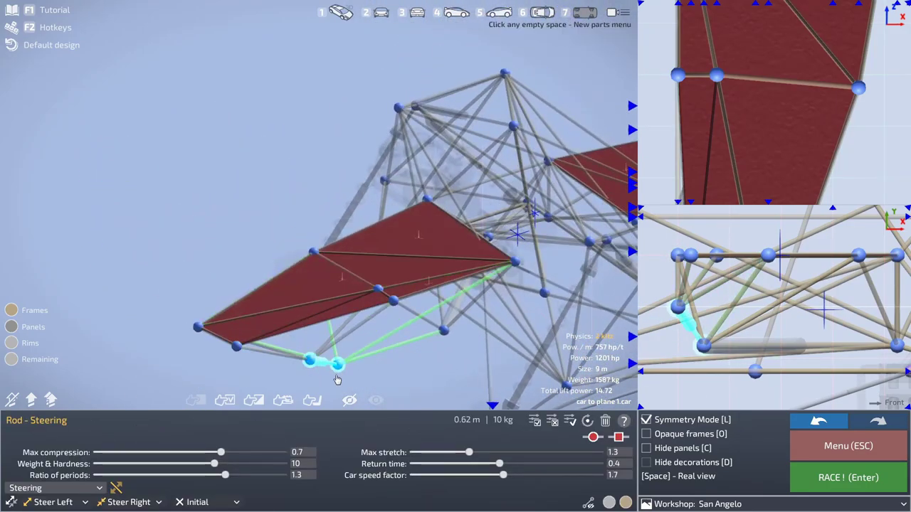
Reposition the steering rod's node below the outer wing and test the folding motion on the map
{"action": "left_click_drag", "start_coordinate": [338, 339], "coordinate": [313, 341]}
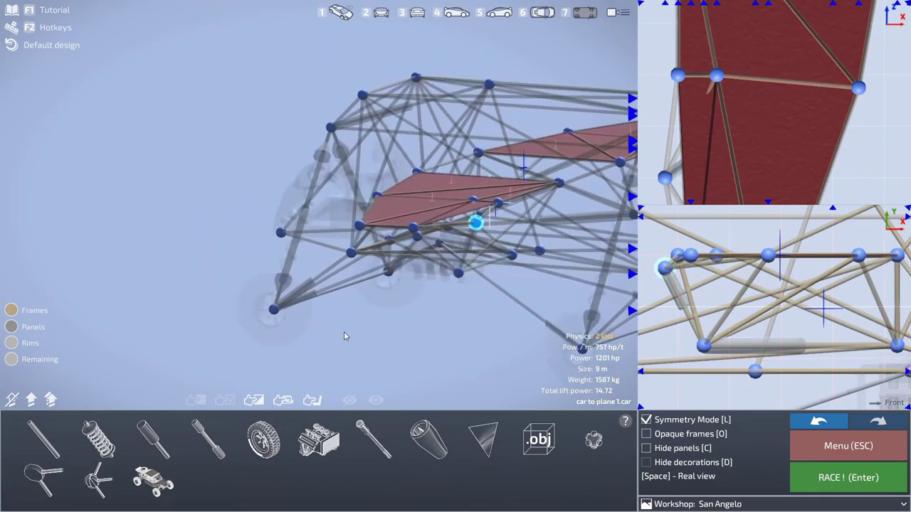
{"action": "key", "text": "Return"}
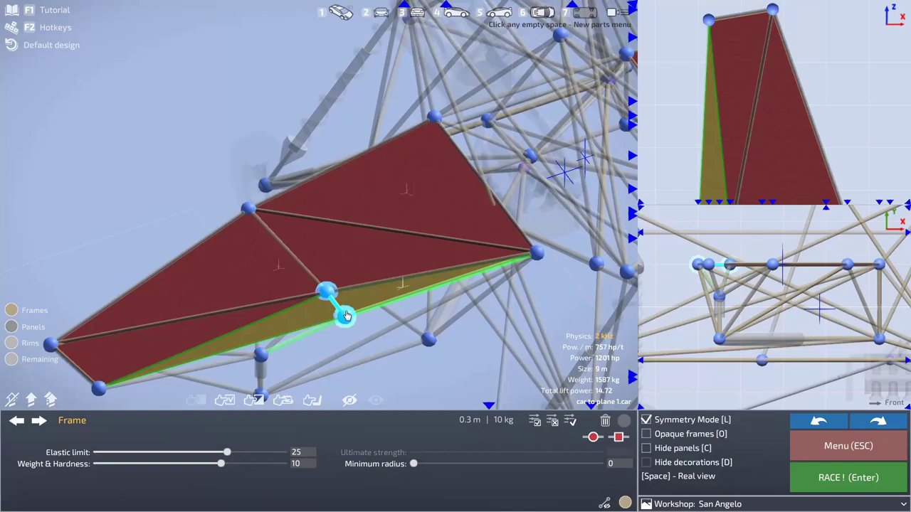
Cover the inner trailing edge of the wing with a panel beside its split hinge nodes and pick a rod for placing
{"action": "left_click_drag", "start_coordinate": [299, 341], "coordinate": [250, 324]}
{"action": "left_click", "coordinate": [483, 439]}
{"action": "left_click", "coordinate": [466, 313]}
{"action": "left_click", "coordinate": [250, 292]}
{"action": "left_click", "coordinate": [240, 332]}
{"action": "left_click", "coordinate": [153, 439]}
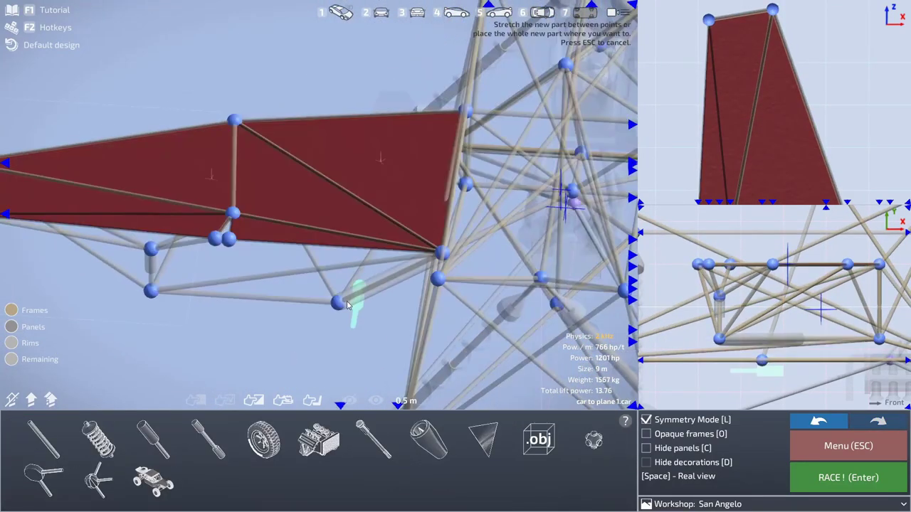
Test the vehicle on the map, driving it forward and in reverse and steering both ways with the wings extended
{"action": "key", "text": "Return"}
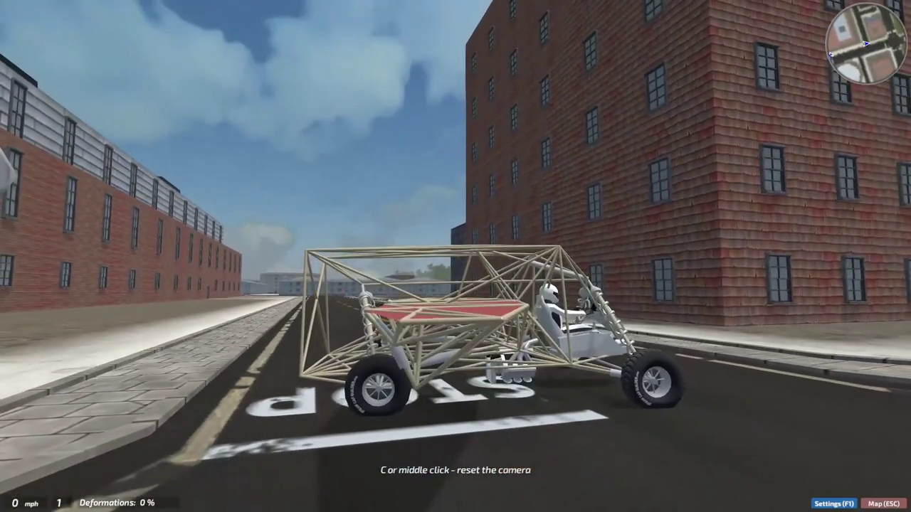
{"action": "key", "text": "w"}
{"action": "key", "text": "s"}
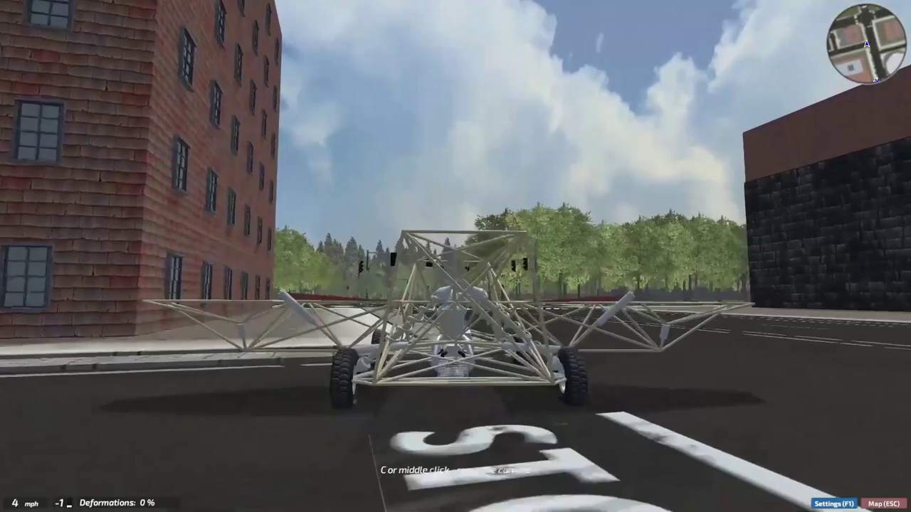
{"action": "key", "text": "w"}
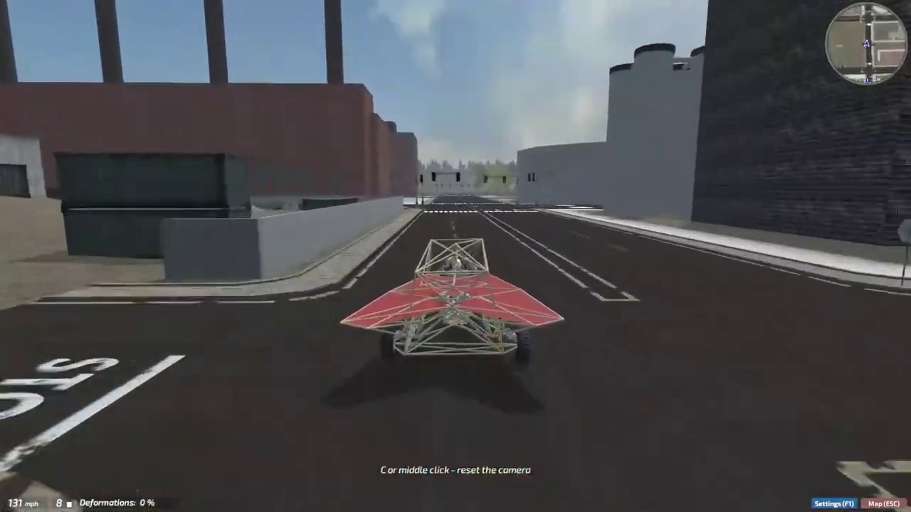
{"action": "key", "text": "d"}
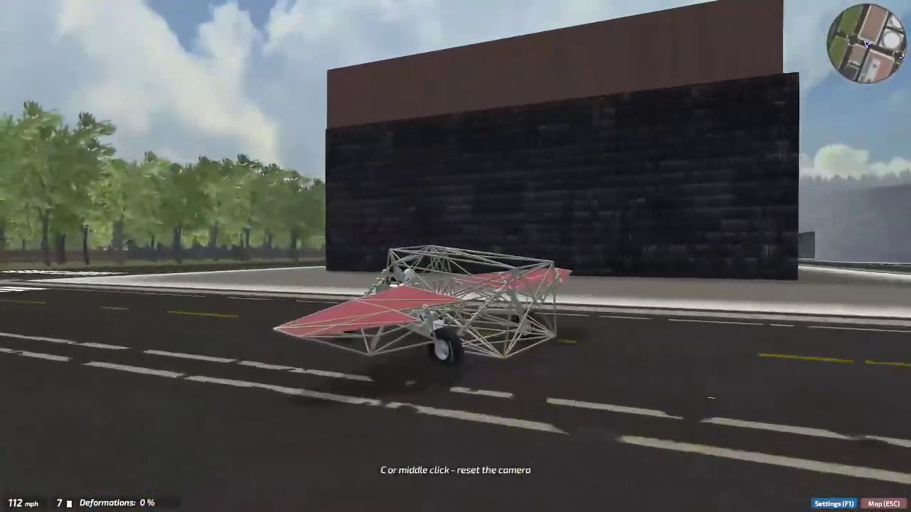
{"action": "key", "text": "d"}
{"action": "key", "text": "a"}
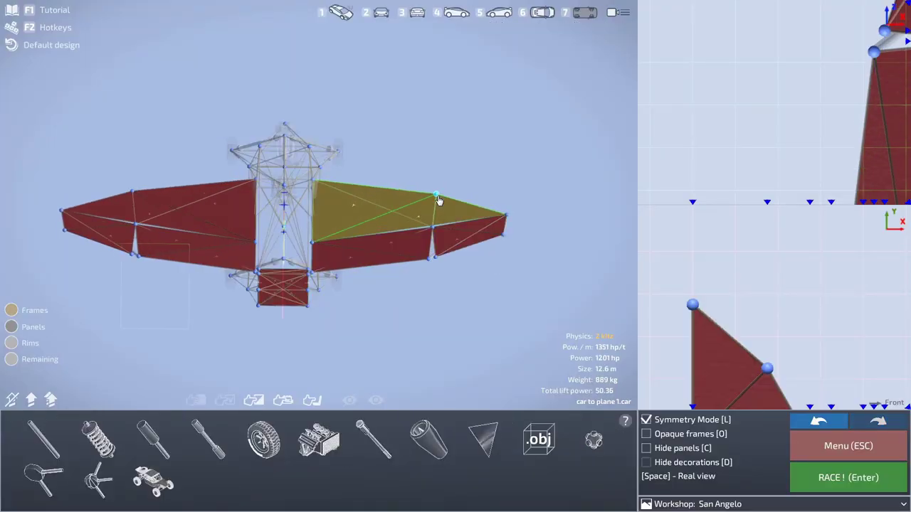
Test the winged vehicle on the map, unfolding the wings, raising the thrust to 100% and pulling up at speed
{"action": "left_click", "coordinate": [845, 484]}
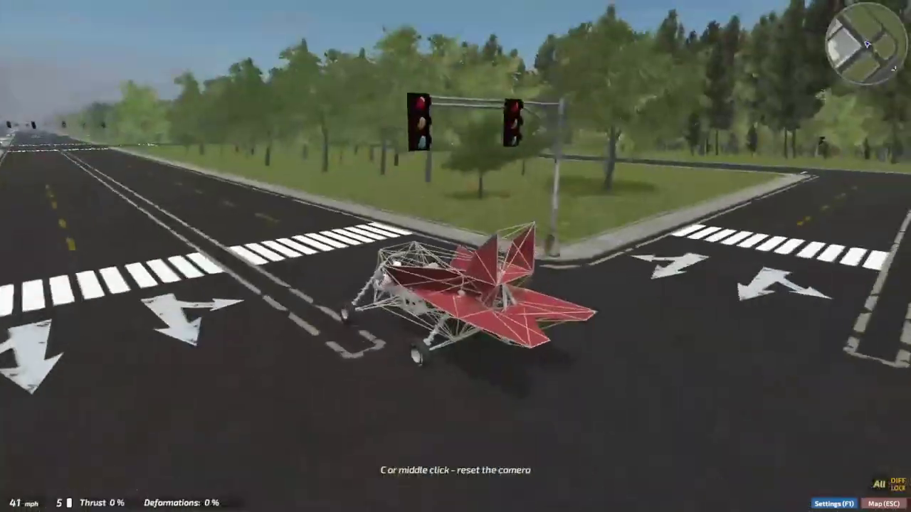
{"action": "key", "text": "1"}
{"action": "key", "text": "shift"}
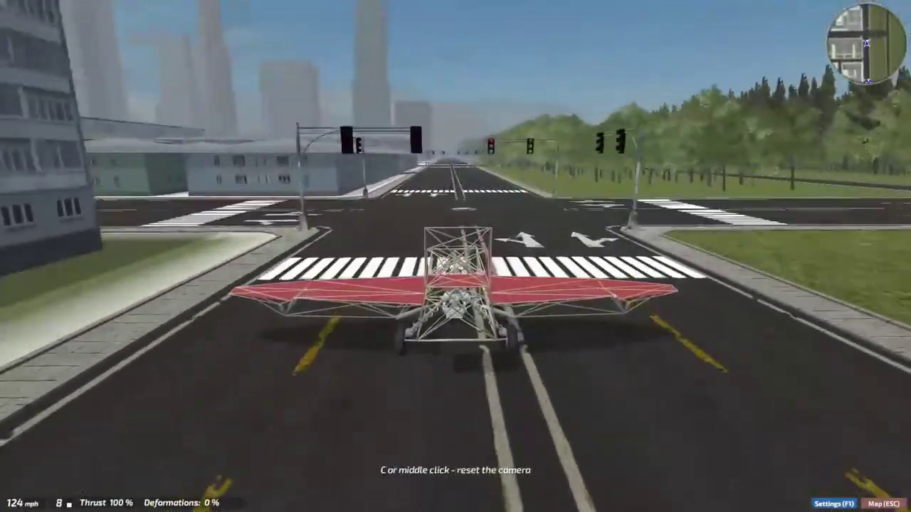
{"action": "key", "text": "s"}
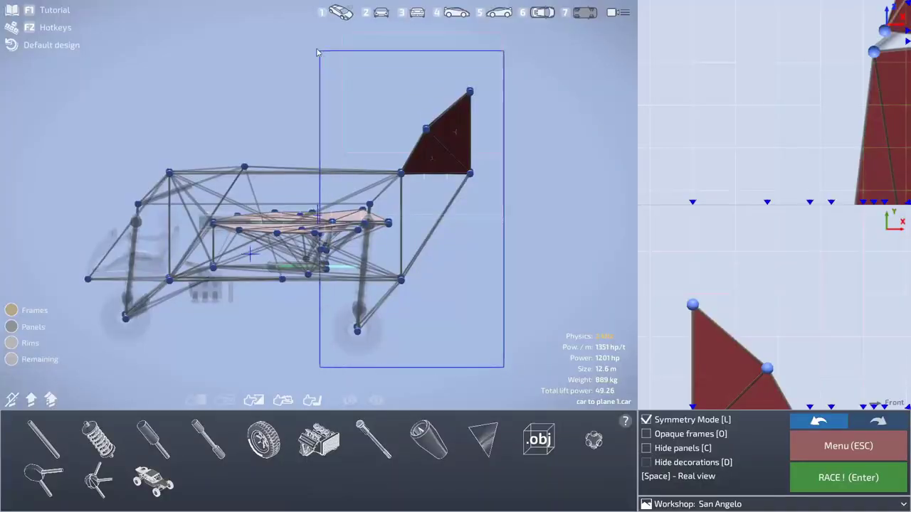
Select the whole rear section, including the tail fins and rear suspension, and shift its nodes to reposition the tail
{"action": "left_click_drag", "start_coordinate": [318, 52], "coordinate": [319, 52]}
{"action": "left_click_drag", "start_coordinate": [369, 205], "coordinate": [395, 208]}
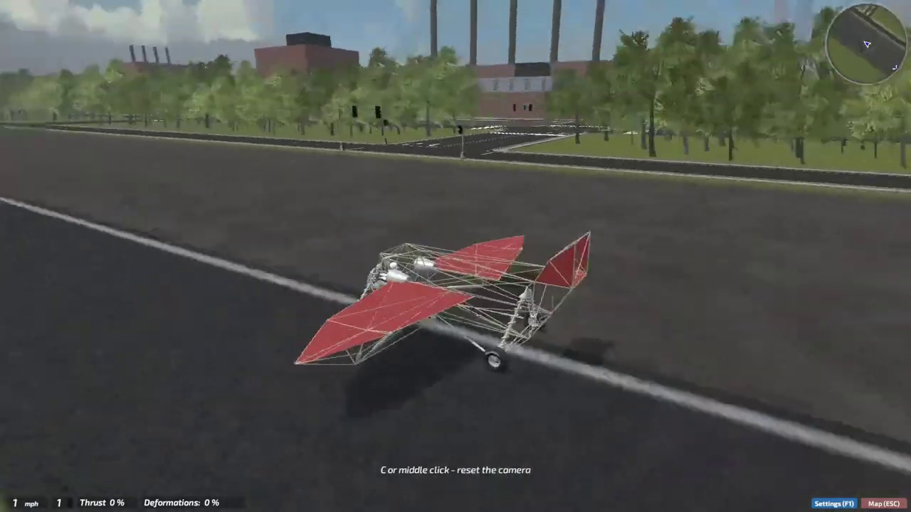
Test-fly from the runway at 100% thrust, pulling up to take off and banking in the air
{"action": "key", "text": "w"}
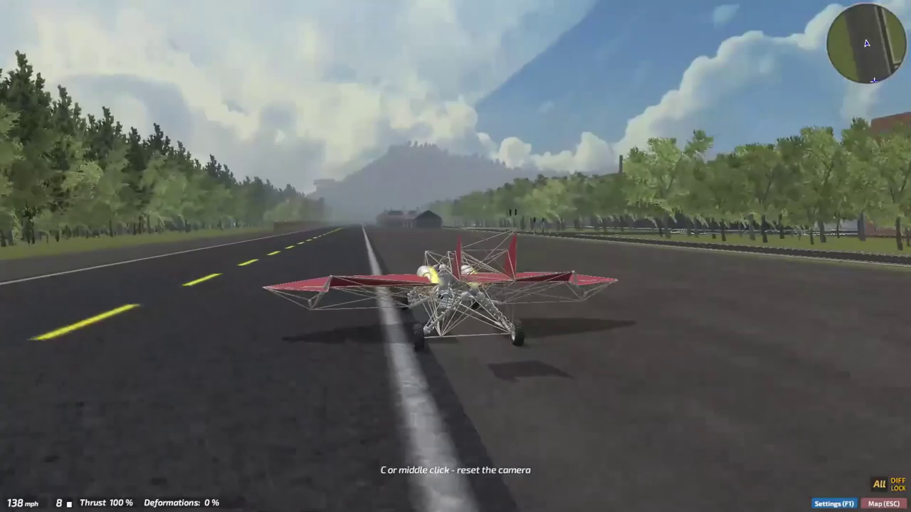
{"action": "key", "text": "s"}
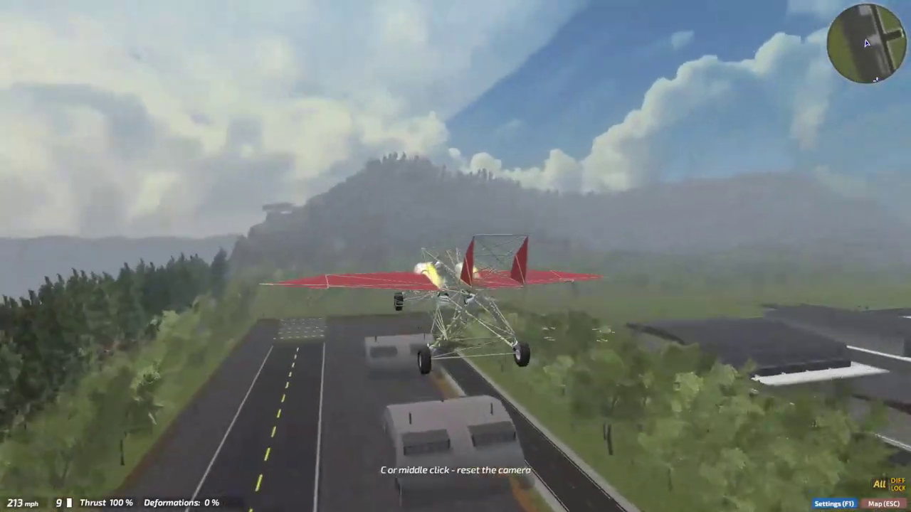
{"action": "key", "text": "s"}
{"action": "key", "text": "d"}
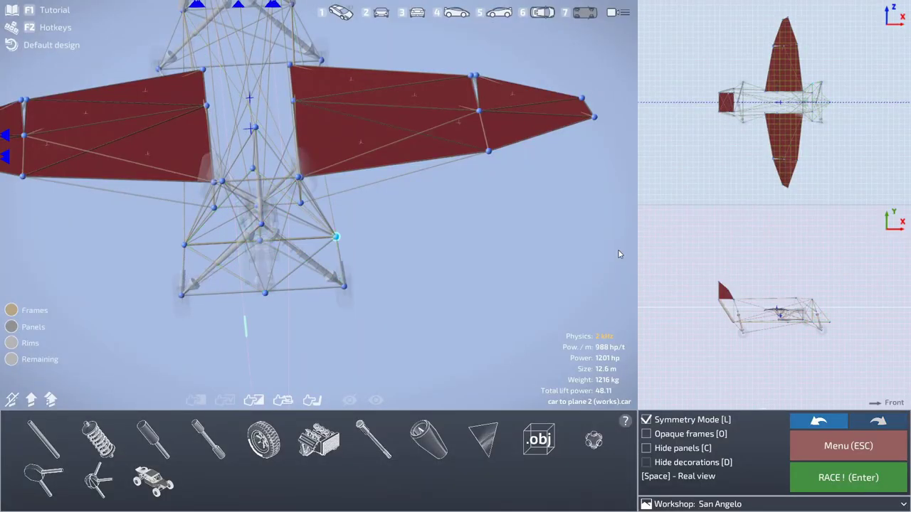
Add frames from the rear section's side node toward the wing to form the fuselage's side structure
{"action": "scroll", "coordinate": [819, 104], "scroll_direction": "up", "scroll_amount": 5}
{"action": "left_click", "coordinate": [43, 439]}
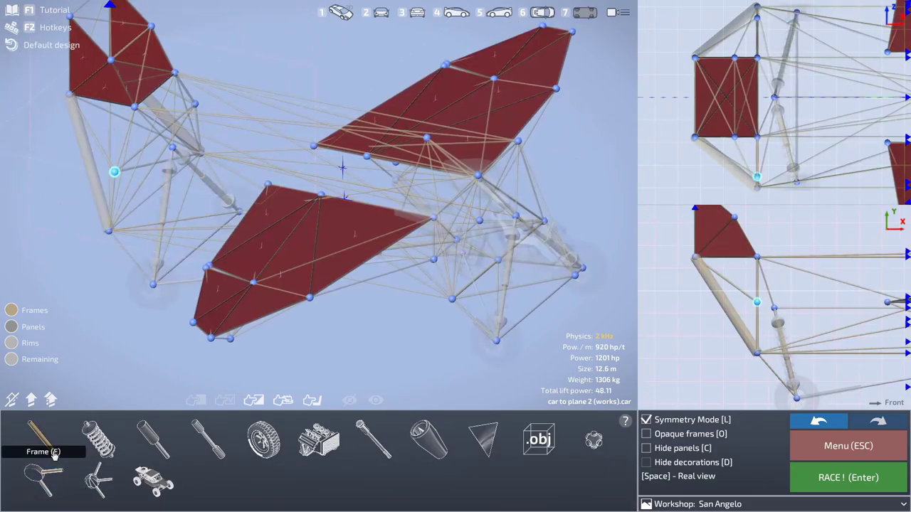
{"action": "left_click_drag", "start_coordinate": [216, 268], "coordinate": [361, 155]}
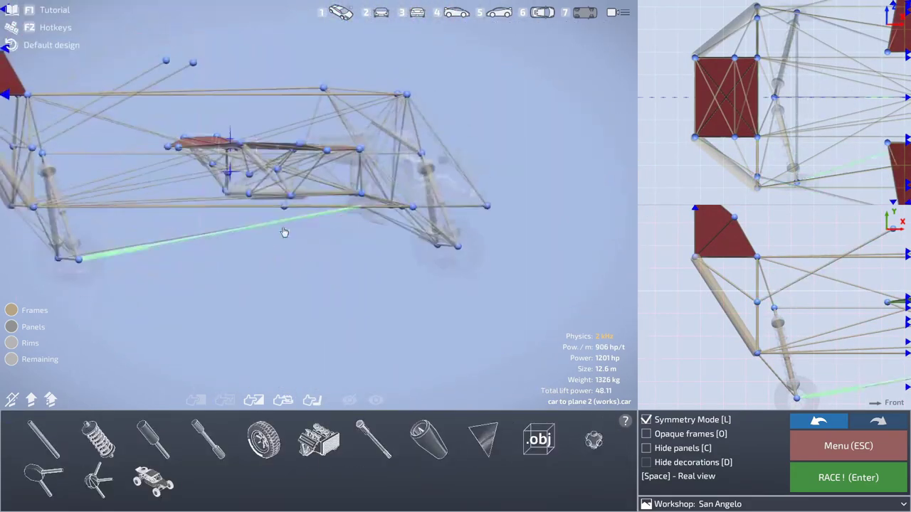
{"action": "left_click_drag", "start_coordinate": [894, 242], "coordinate": [747, 259]}
{"action": "left_click", "coordinate": [769, 323]}
{"action": "left_click_drag", "start_coordinate": [773, 200], "coordinate": [742, 137]}
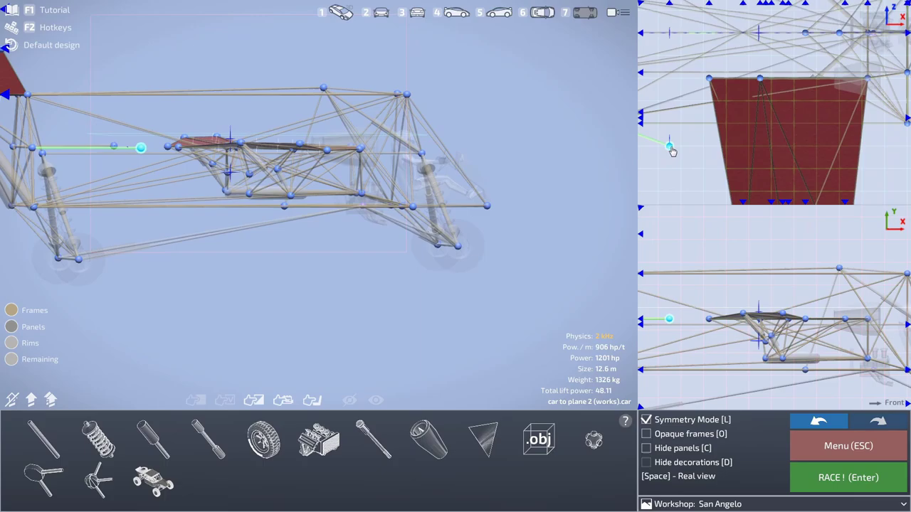
{"action": "left_click", "coordinate": [670, 148]}
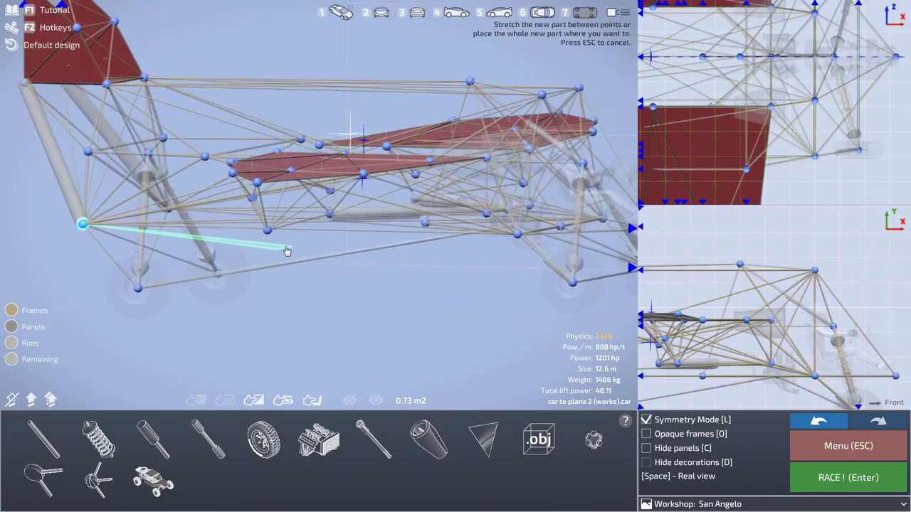
Cover the fuselage's sides and roof with panels from the tail to the front frames
{"action": "left_click_drag", "start_coordinate": [287, 251], "coordinate": [344, 230]}
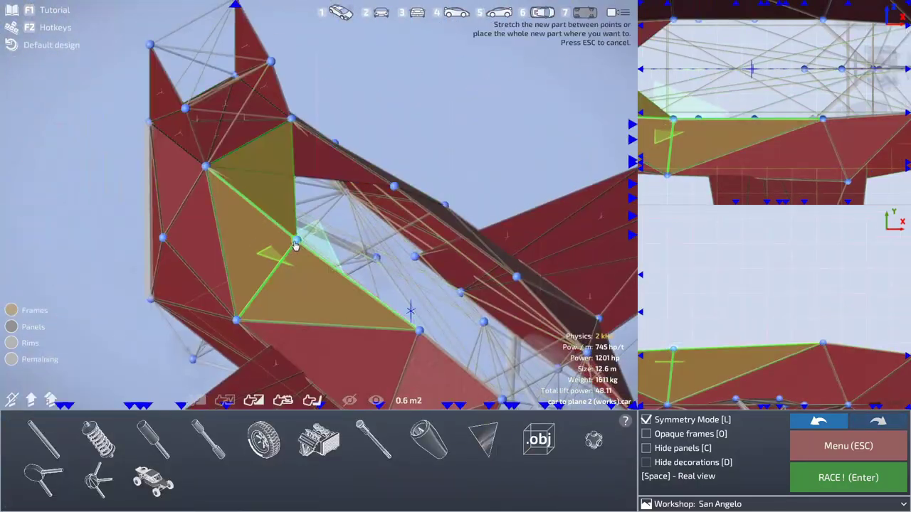
{"action": "left_click", "coordinate": [295, 244]}
{"action": "left_click", "coordinate": [292, 126]}
{"action": "left_click", "coordinate": [409, 289]}
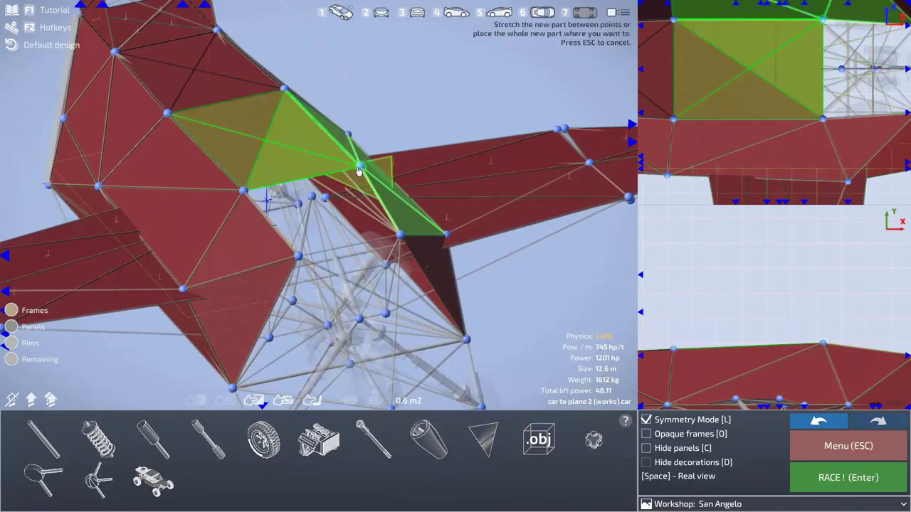
{"action": "left_click", "coordinate": [360, 169]}
{"action": "left_click", "coordinate": [362, 168]}
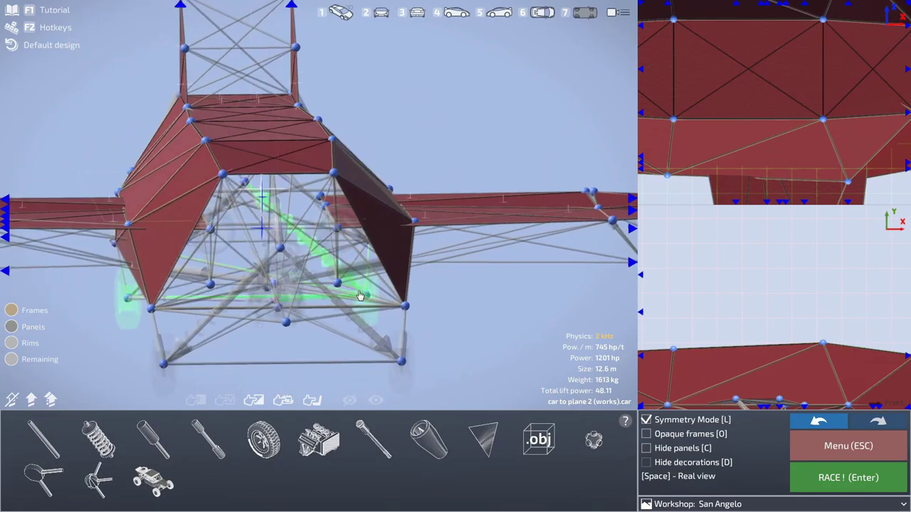
Test the panelled aircraft on the map, backing it up and inspecting the bodywork around the driver
{"action": "key", "text": "Return"}
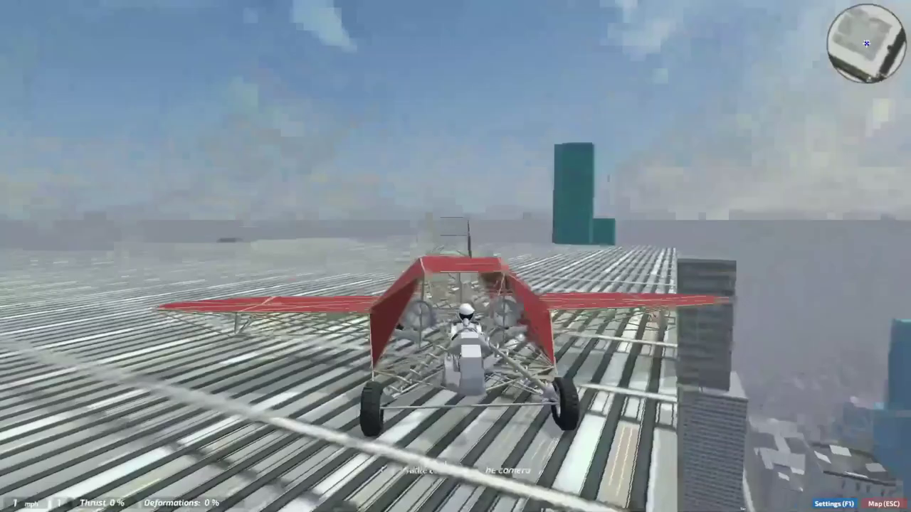
{"action": "key", "text": "s"}
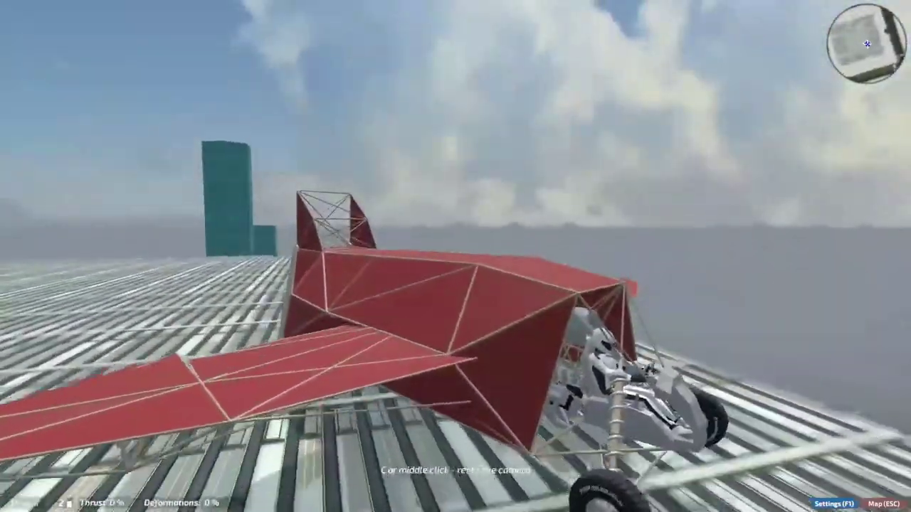
{"action": "key", "text": "f"}
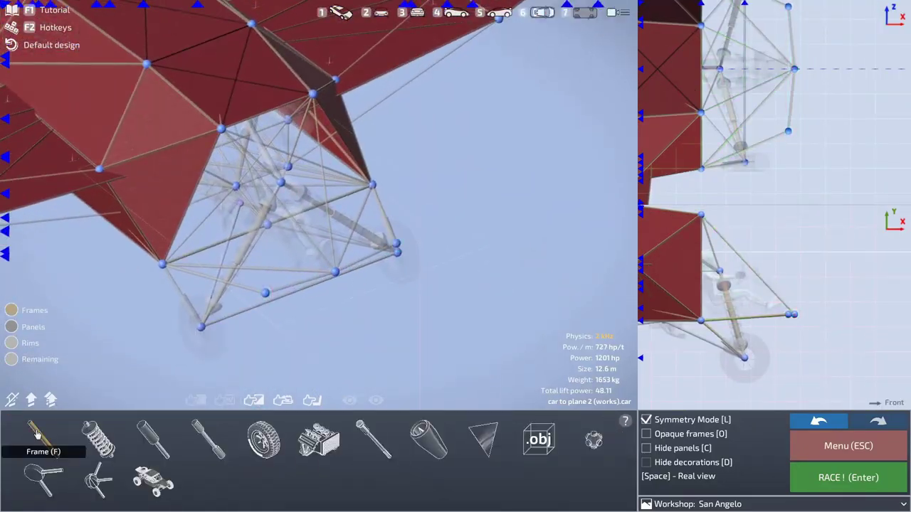
Build a nose structure ahead of the fuselage with frames linking the front nodes to new upper and lower nose nodes
{"action": "left_click", "coordinate": [43, 439]}
{"action": "left_click", "coordinate": [37, 437]}
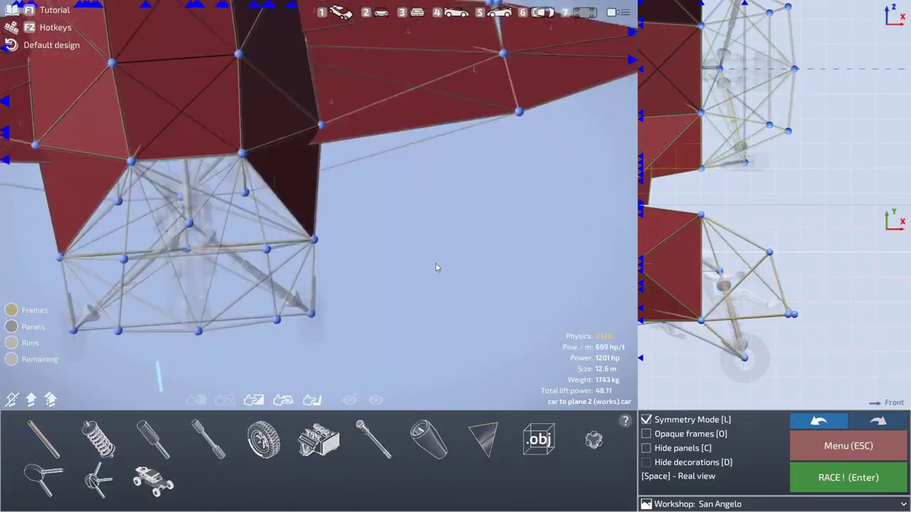
Cover the nose's front and sides and the open rear end of the fuselage with panels
{"action": "left_click", "coordinate": [483, 439]}
{"action": "left_click", "coordinate": [423, 201]}
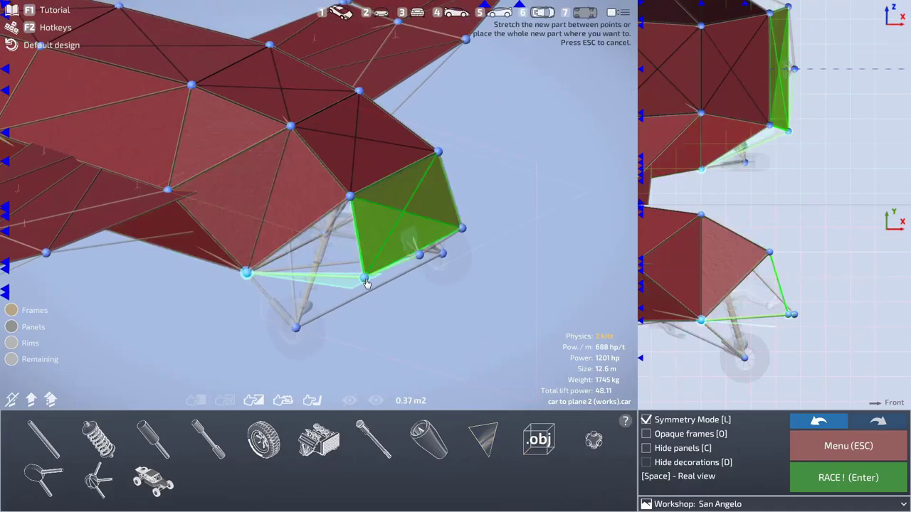
{"action": "left_click", "coordinate": [366, 284]}
{"action": "left_click", "coordinate": [485, 199]}
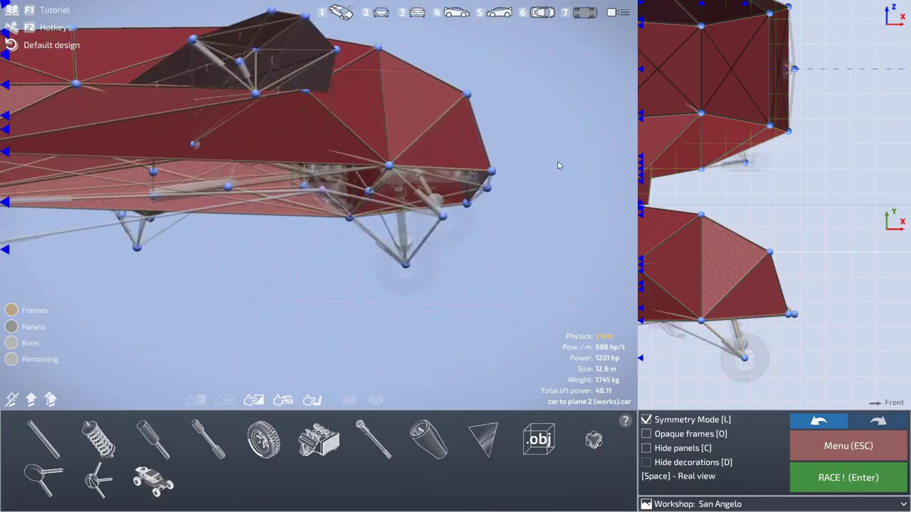
{"action": "left_click", "coordinate": [483, 439]}
{"action": "left_click", "coordinate": [437, 240]}
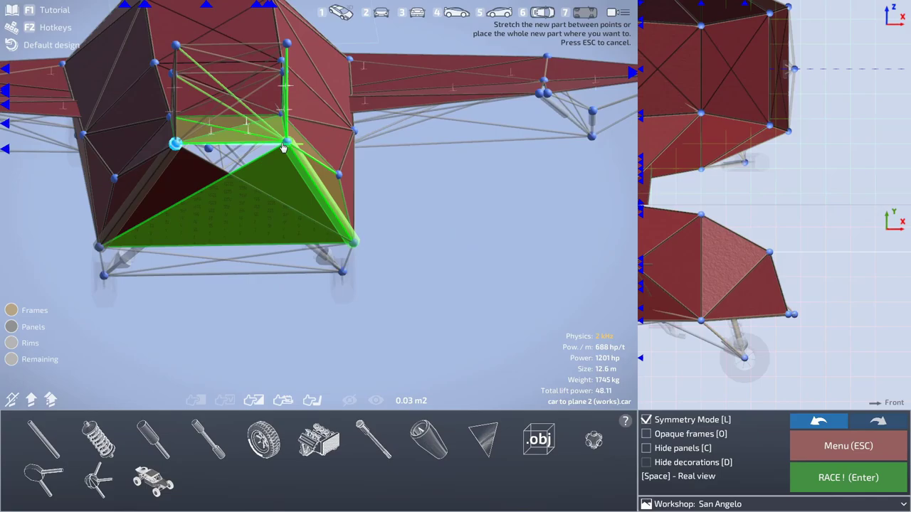
Set the default colour for panels and decorations to dark green and apply it to the existing parts
{"action": "left_click", "coordinate": [21, 323]}
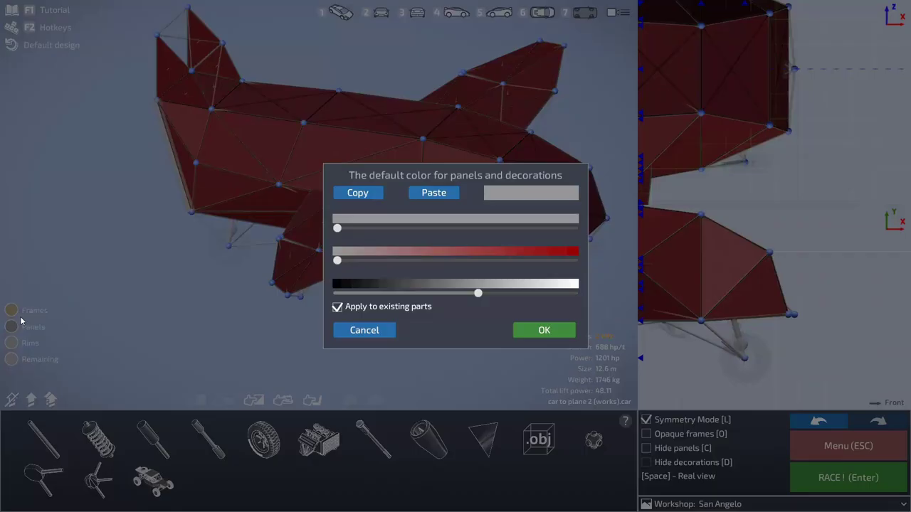
{"action": "left_click_drag", "start_coordinate": [410, 233], "coordinate": [417, 235]}
{"action": "left_click_drag", "start_coordinate": [463, 261], "coordinate": [425, 261]}
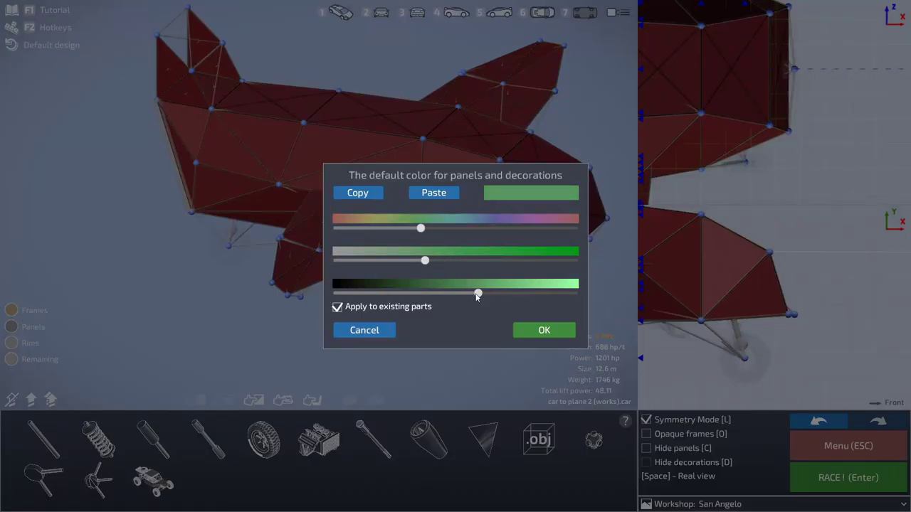
{"action": "left_click_drag", "start_coordinate": [478, 294], "coordinate": [448, 293]}
{"action": "left_click_drag", "start_coordinate": [491, 324], "coordinate": [446, 275]}
{"action": "key", "text": "Return"}
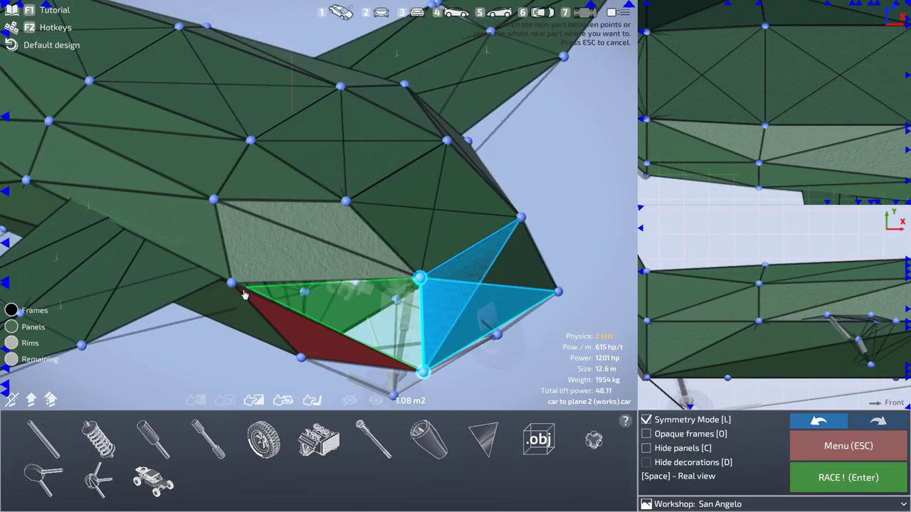
Fill the gap on the lower side of the nose with a panel and fine-tune the fuselage's side nodes
{"action": "left_click", "coordinate": [427, 373]}
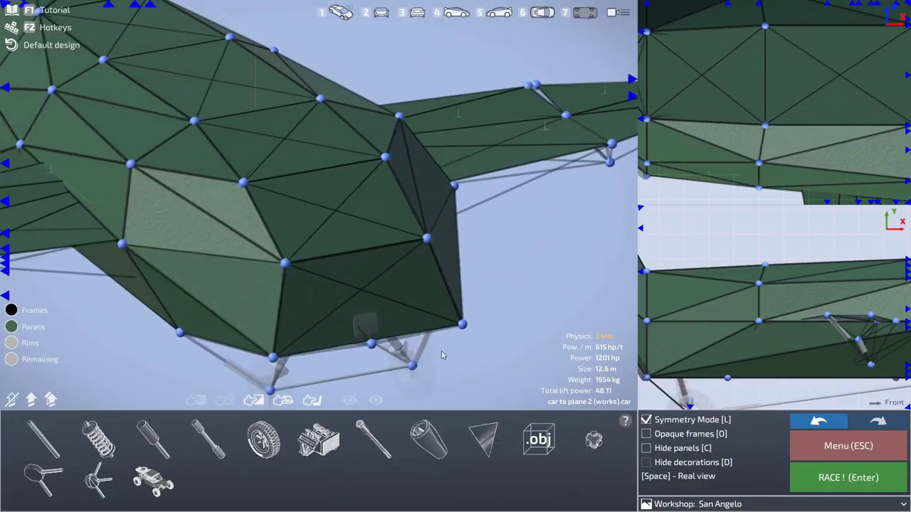
{"action": "left_click_drag", "start_coordinate": [442, 353], "coordinate": [429, 134]}
{"action": "left_click_drag", "start_coordinate": [13, 63], "coordinate": [14, 60]}
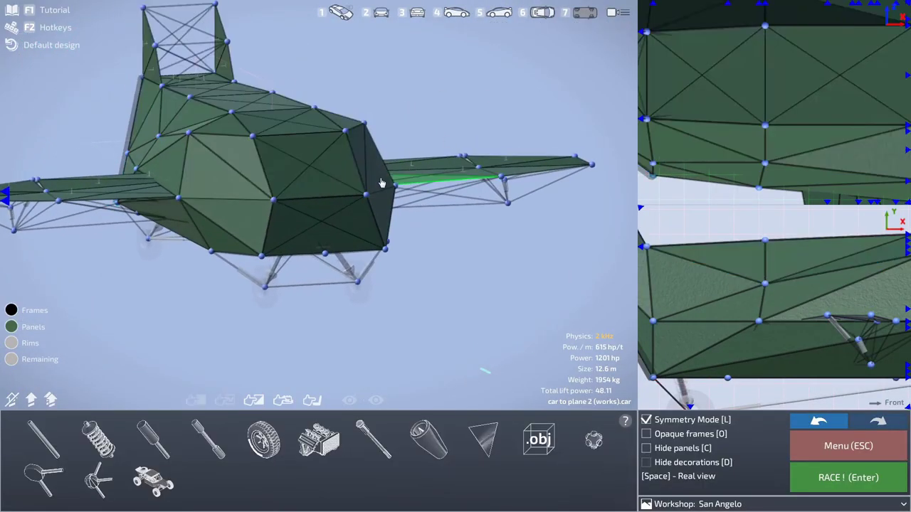
{"action": "scroll", "coordinate": [382, 183], "scroll_direction": "down", "scroll_amount": 3}
{"action": "left_click_drag", "start_coordinate": [382, 183], "coordinate": [286, 128]}
{"action": "scroll", "coordinate": [286, 128], "scroll_direction": "up", "scroll_amount": 5}
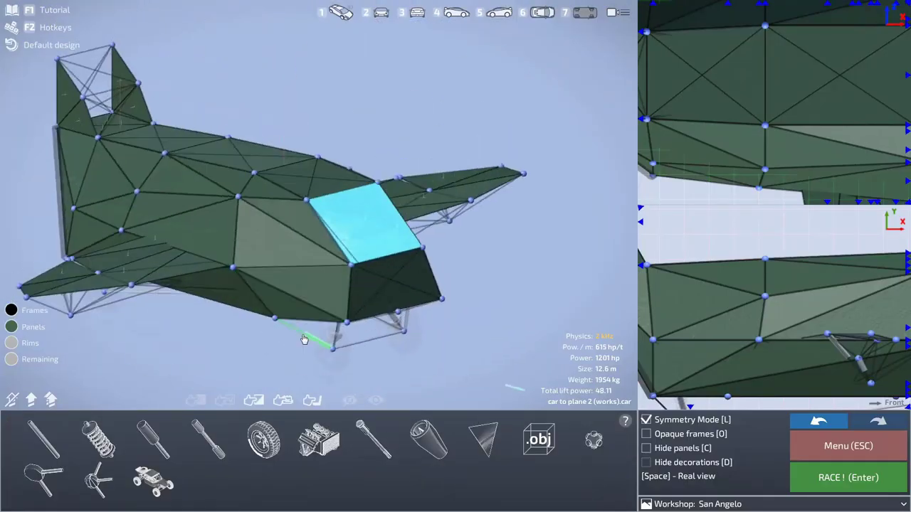
{"action": "scroll", "coordinate": [305, 328], "scroll_direction": "up", "scroll_amount": 5}
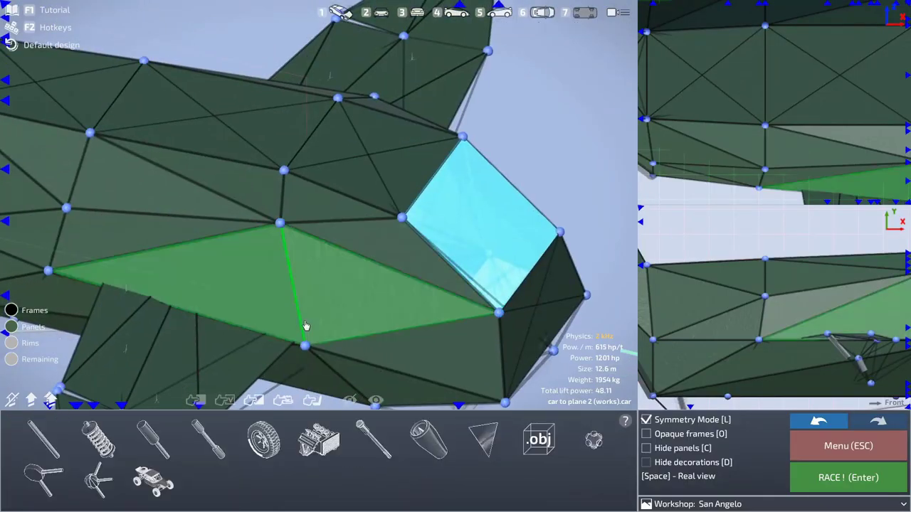
{"action": "left_click_drag", "start_coordinate": [305, 325], "coordinate": [484, 313]}
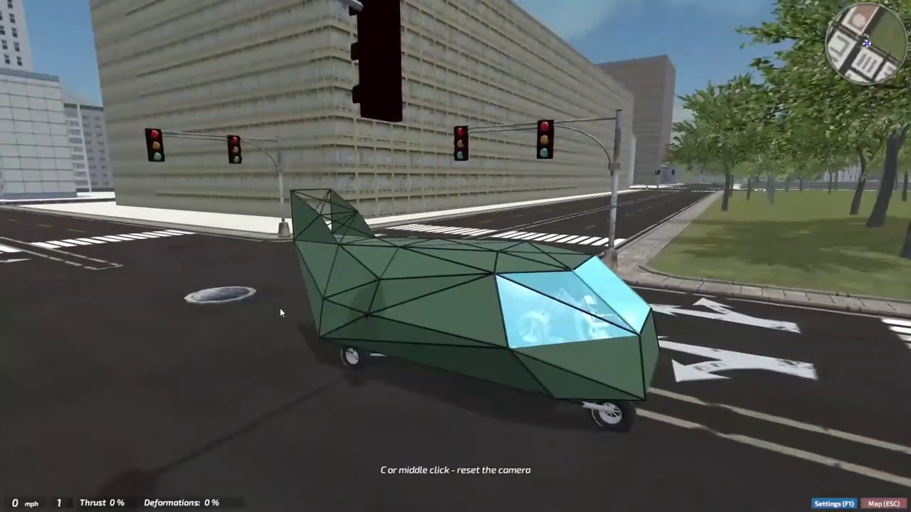
Test-drive the finished vehicle through the city streets, trying out the folding wings, acceleration, braking and turning
{"action": "key", "text": "w"}
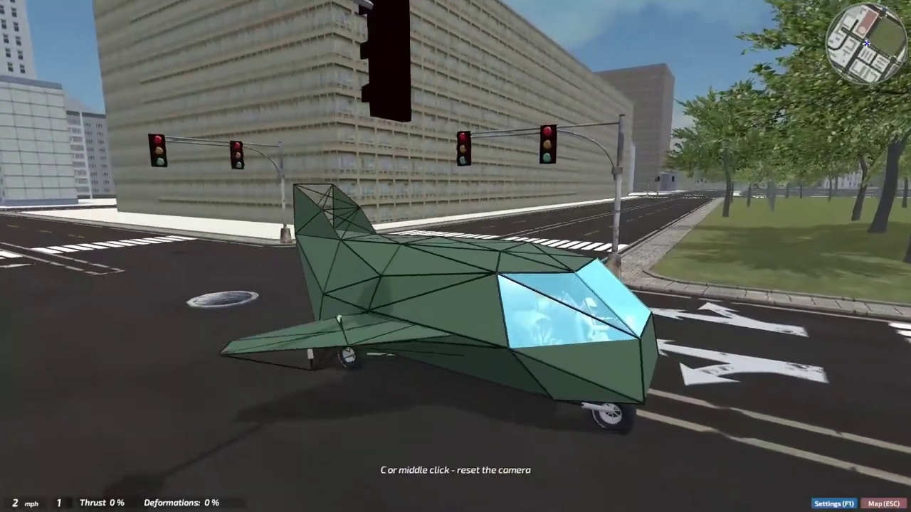
{"action": "key", "text": "w"}
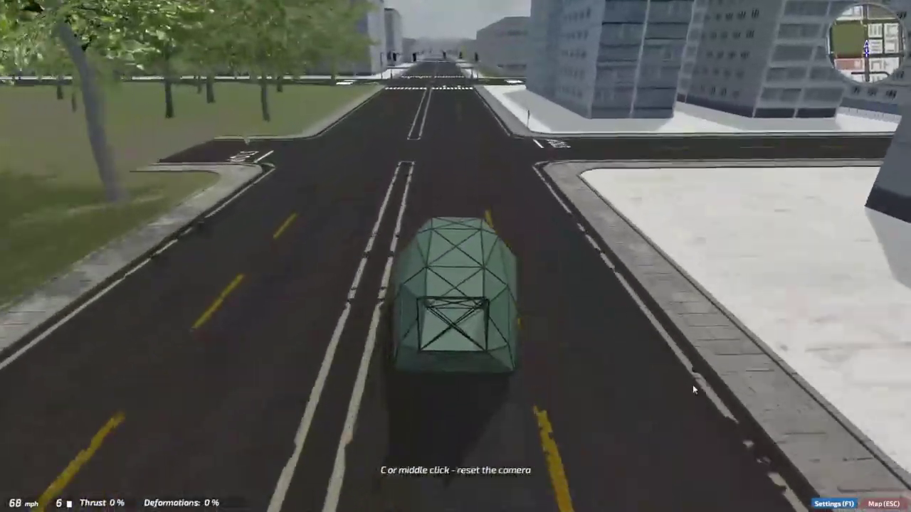
{"action": "key", "text": "w"}
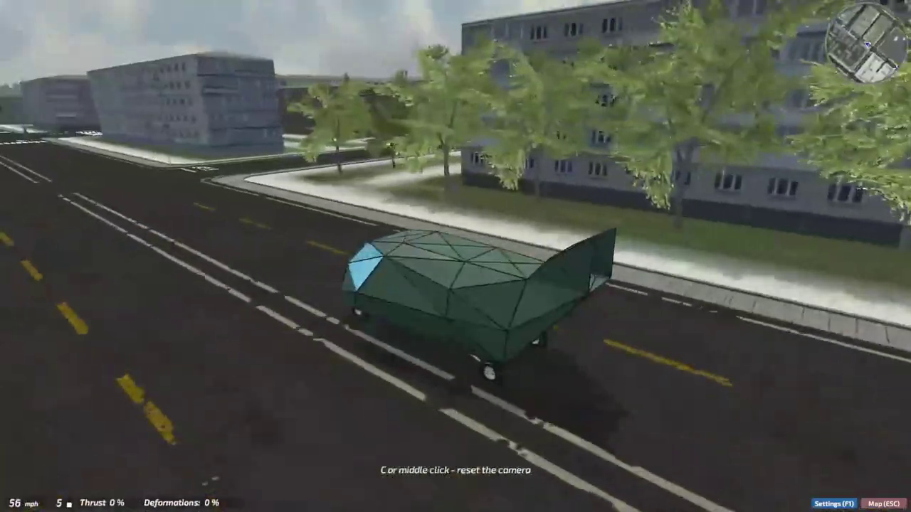
{"action": "key", "text": "s"}
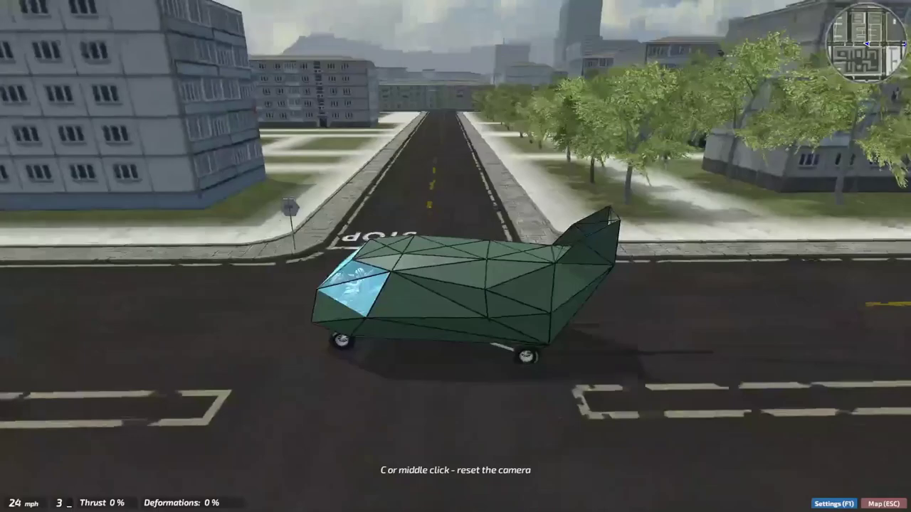
{"action": "key", "text": "s"}
{"action": "key", "text": "w"}
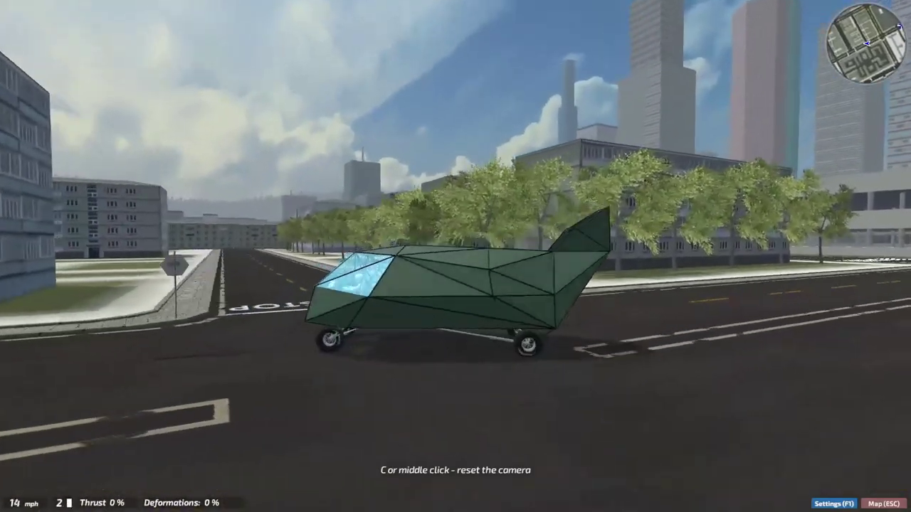
{"action": "key", "text": "d"}
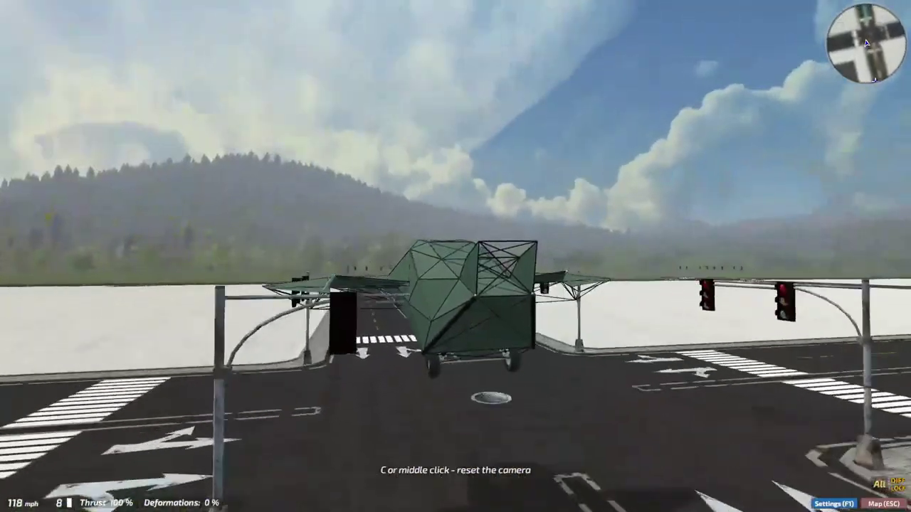
Take off from the city road with the wings extended at 100% thrust and fly over the forest and desert
{"action": "left_click_drag", "start_coordinate": [570, 235], "coordinate": [738, 234]}
{"action": "key", "text": "g"}
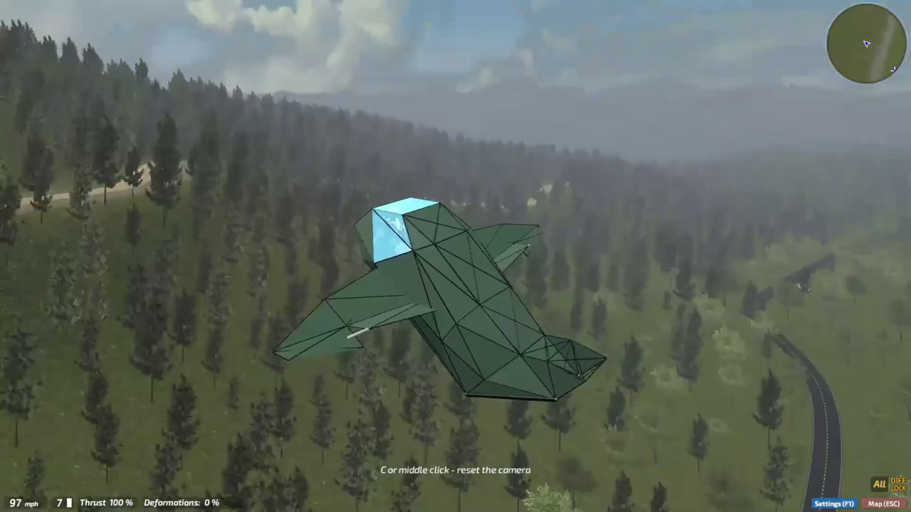
{"action": "key", "text": "c"}
{"action": "key", "text": "v"}
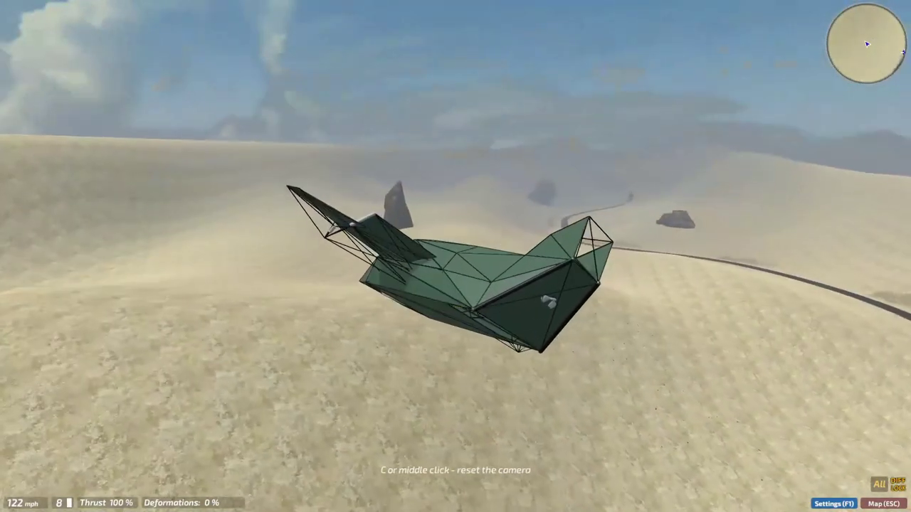
{"action": "key", "text": "w"}
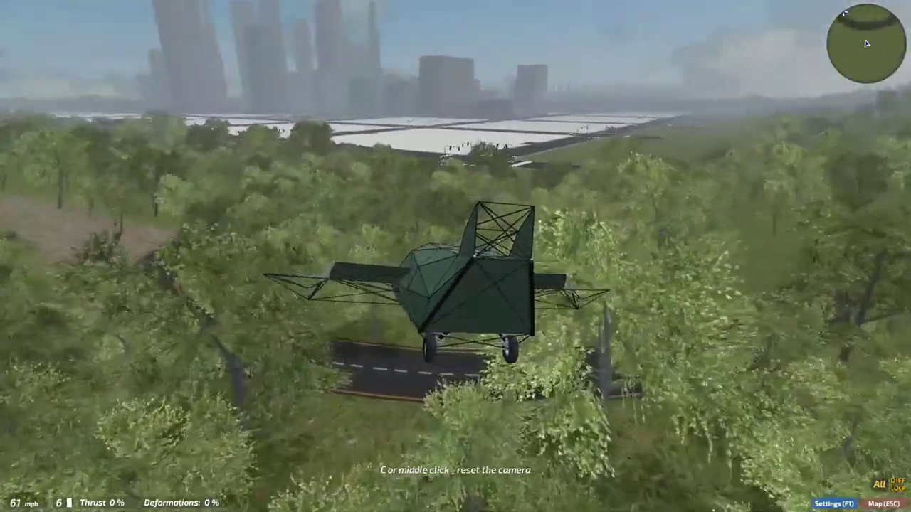
Touch down on the forest road, take off again at 100% thrust and fly the plane through the mountains
{"action": "key", "text": "Up"}
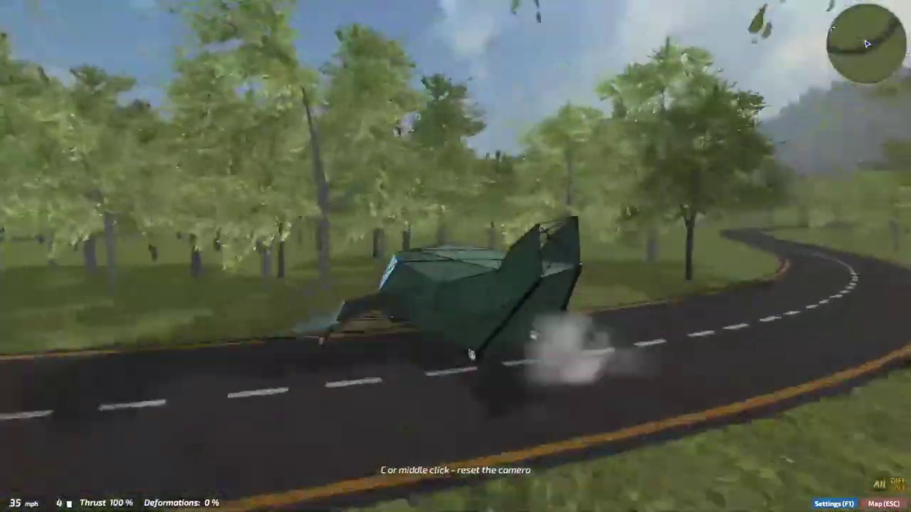
{"action": "key", "text": "Down"}
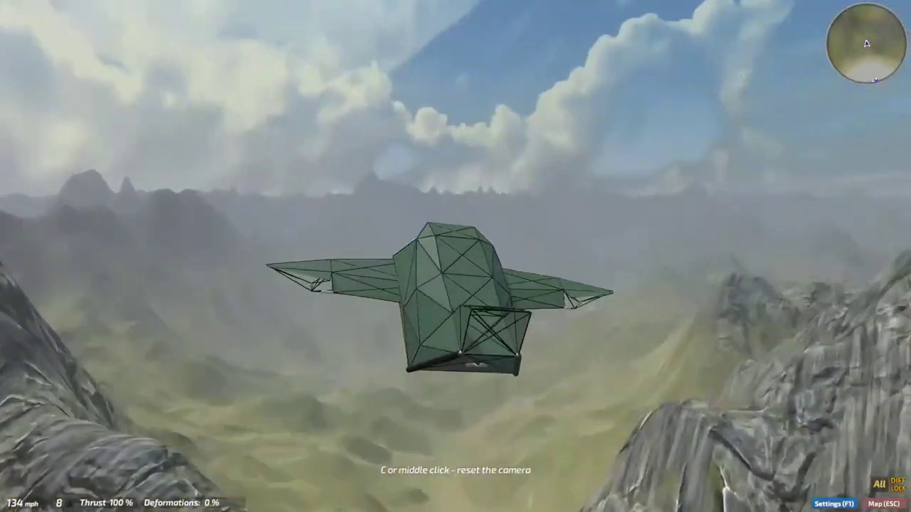
{"action": "key", "text": "Down"}
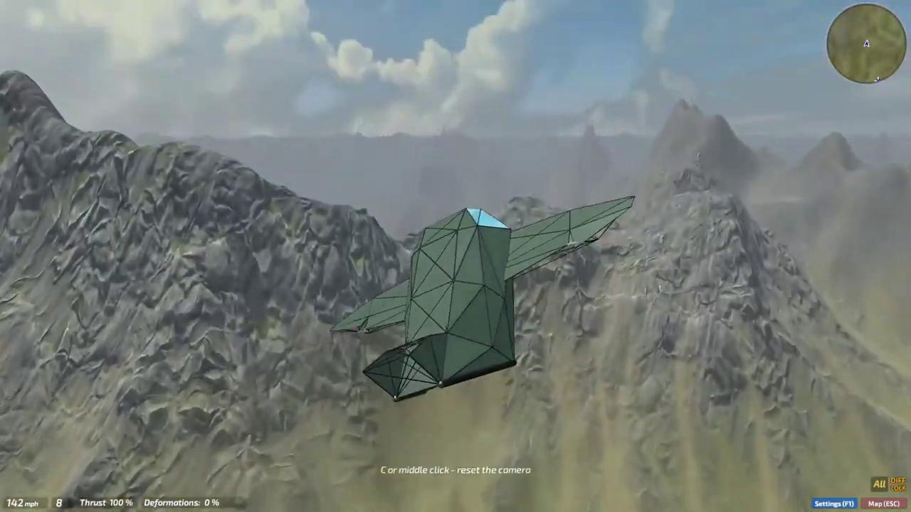